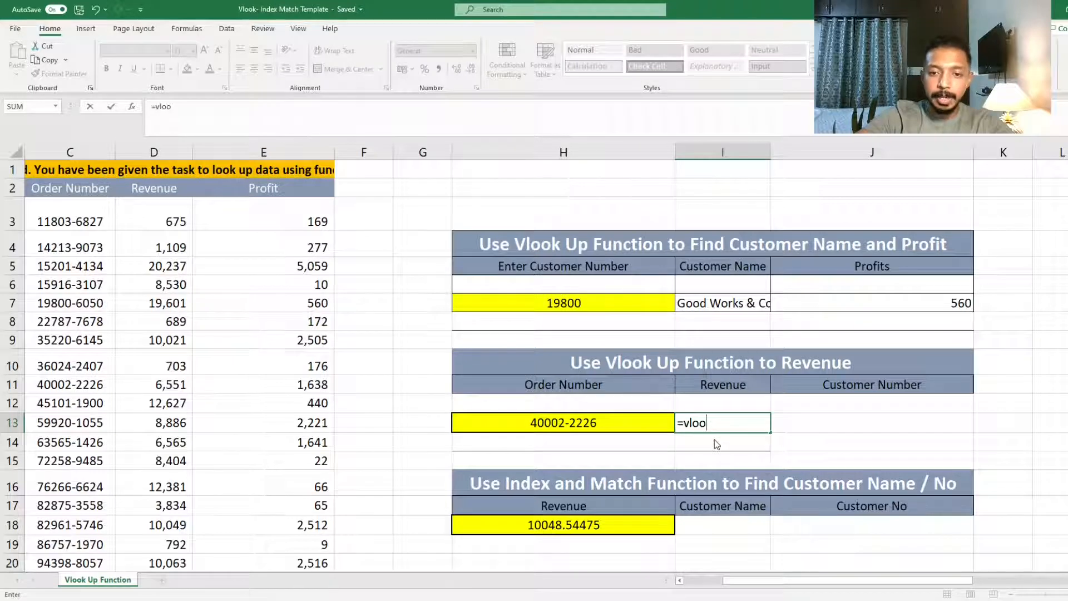
# Start a VLOOKUP formula in I13 with the order number cell H13 as the lookup value.
pyautogui.press('Tab')
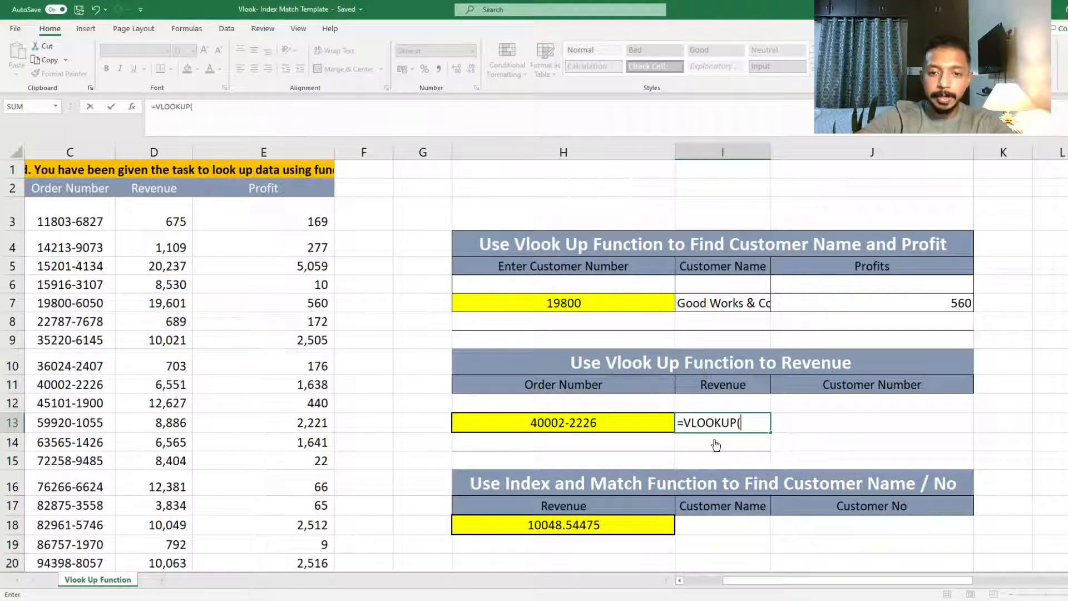
pyautogui.click(568, 424)
pyautogui.write(',')
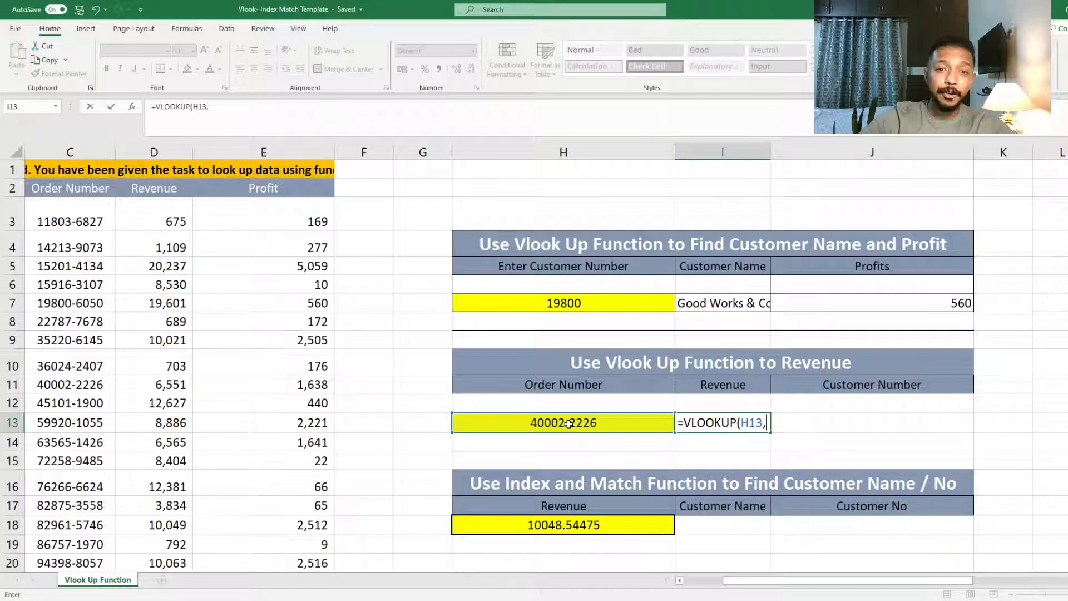
# Set the VLOOKUP table array to the Order Number and Revenue columns, C2:D20.
pyautogui.press('Left')
pyautogui.press('Left')
pyautogui.press('Left')
pyautogui.press('Left')
pyautogui.press('Left')
pyautogui.press('Left')
pyautogui.press('Left')
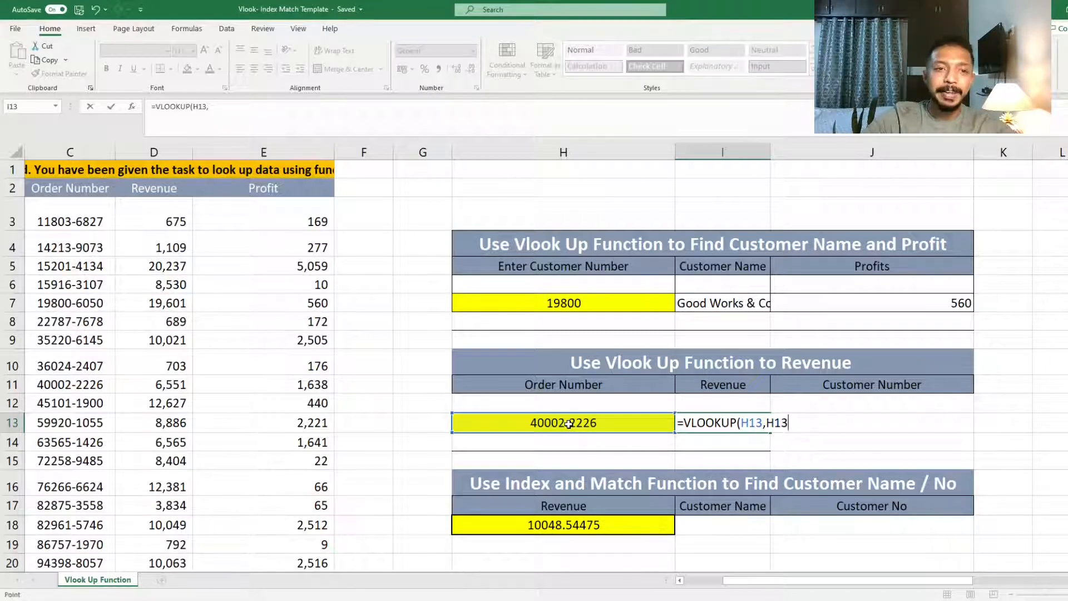
pyautogui.press('Left')
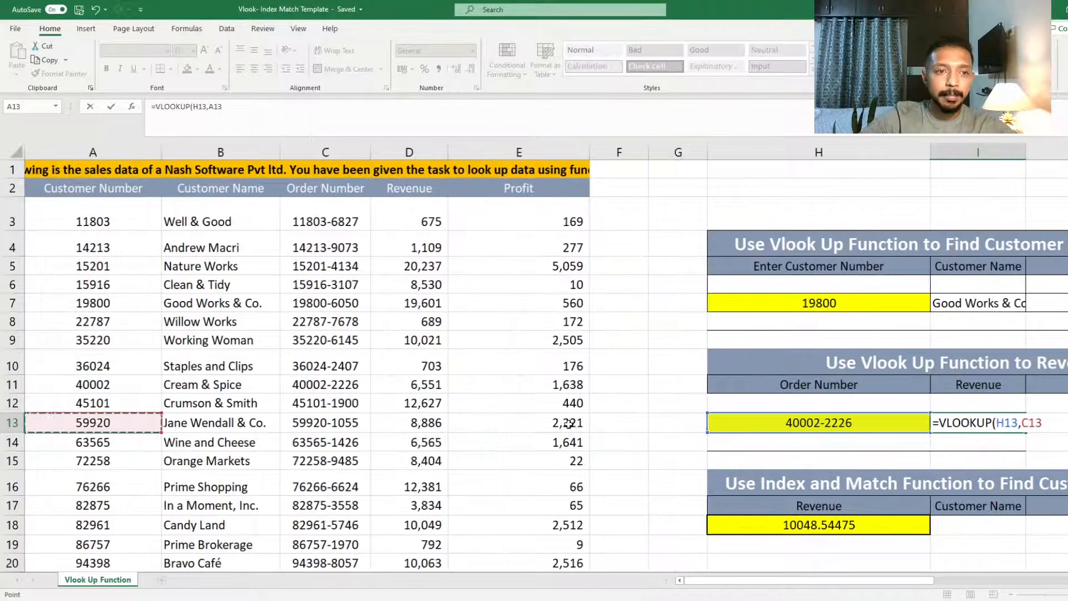
pyautogui.press('Up')
pyautogui.press('Up')
pyautogui.press('Up')
pyautogui.press('Up')
pyautogui.press('Up')
pyautogui.press('Up')
pyautogui.press('Up')
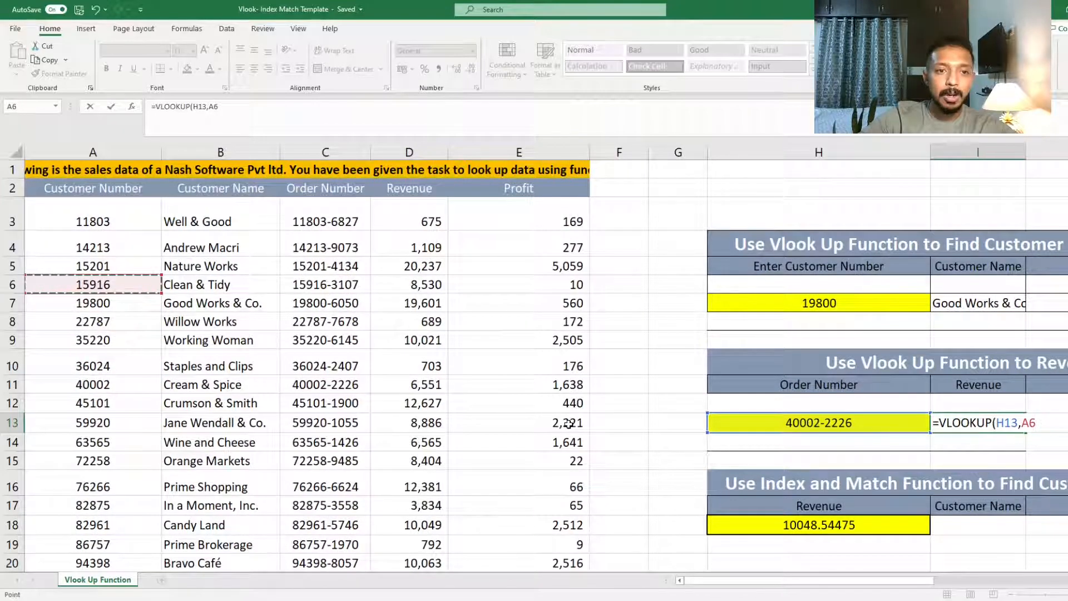
pyautogui.press('Right')
pyautogui.press('Right')
pyautogui.press('Up')
pyautogui.press('Up')
pyautogui.press('Up')
pyautogui.press('Up')
pyautogui.press('Up')
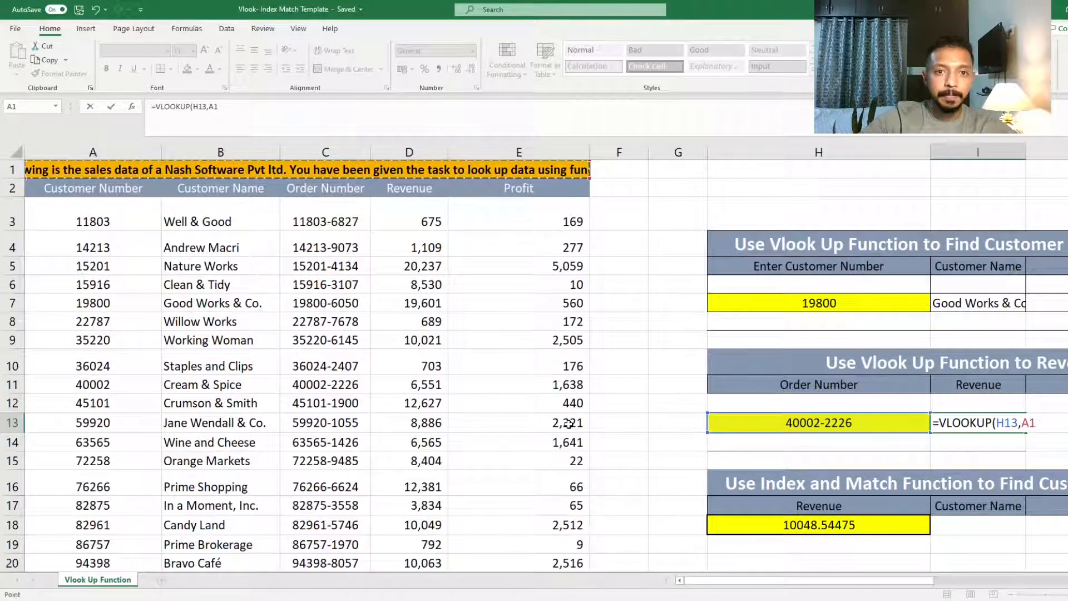
pyautogui.press('Down')
pyautogui.press('Right')
pyautogui.press('Right')
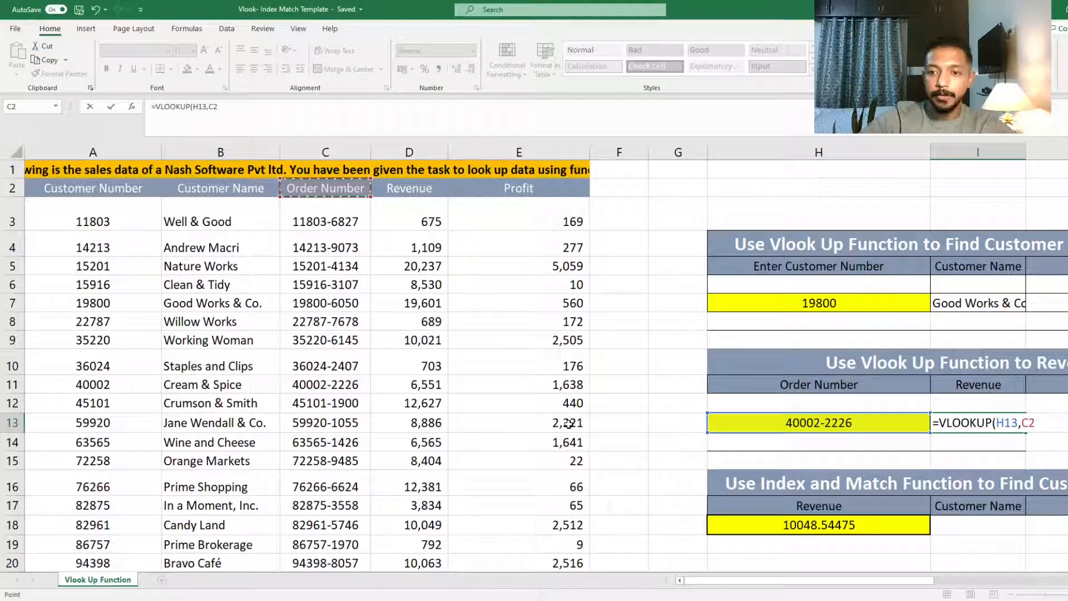
pyautogui.hotkey('shift', 'Right')
pyautogui.hotkey('ctrl', 'shift', 'Down')
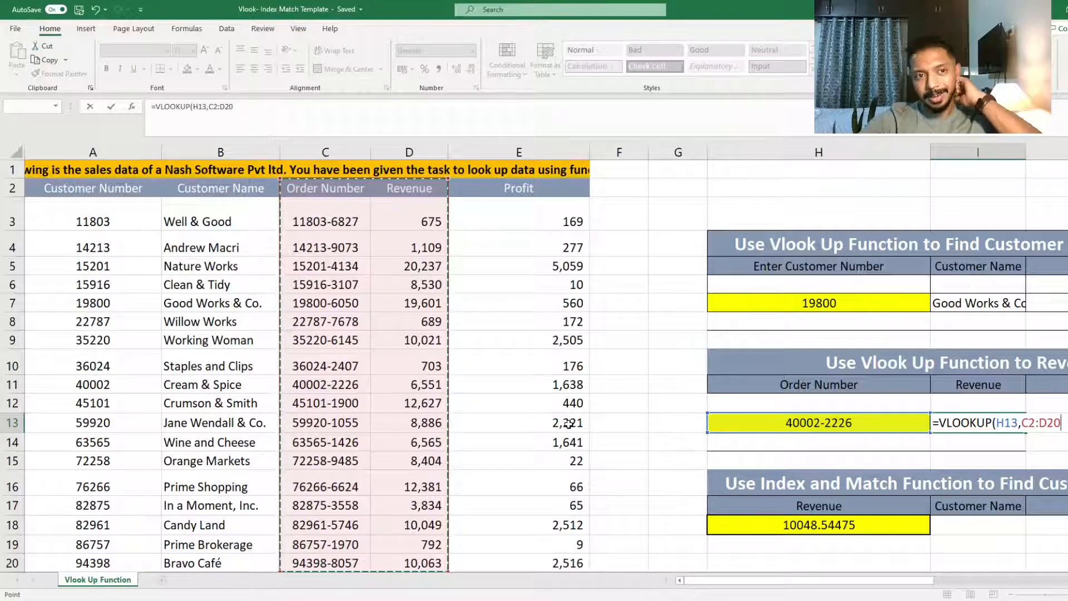
pyautogui.write(',')
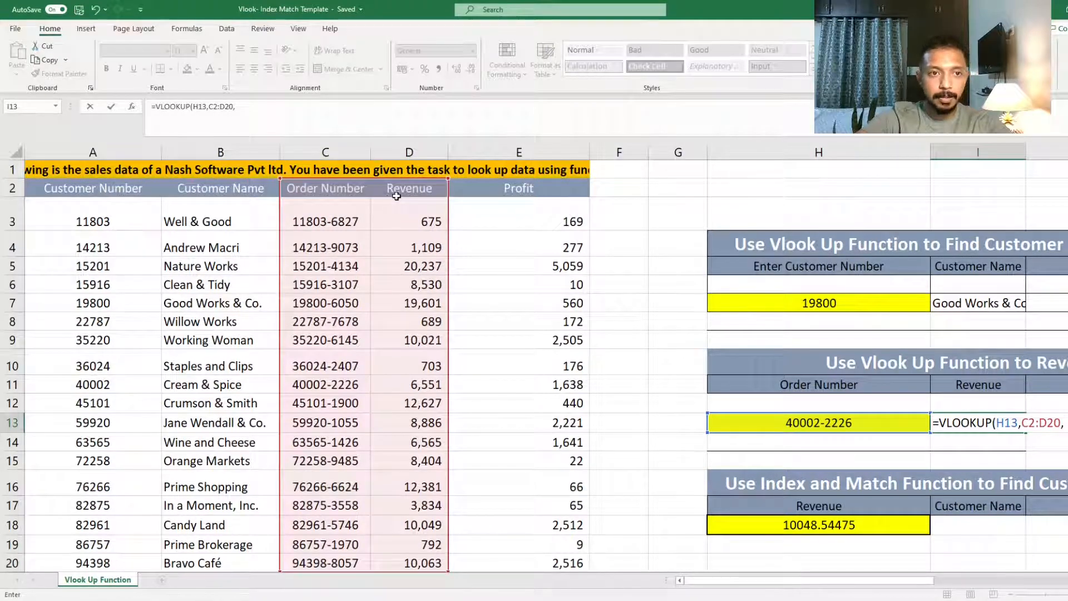
# Complete the VLOOKUP in I13 with column index 2 and match type 0, and check the entered formula.
pyautogui.click(359, 115)
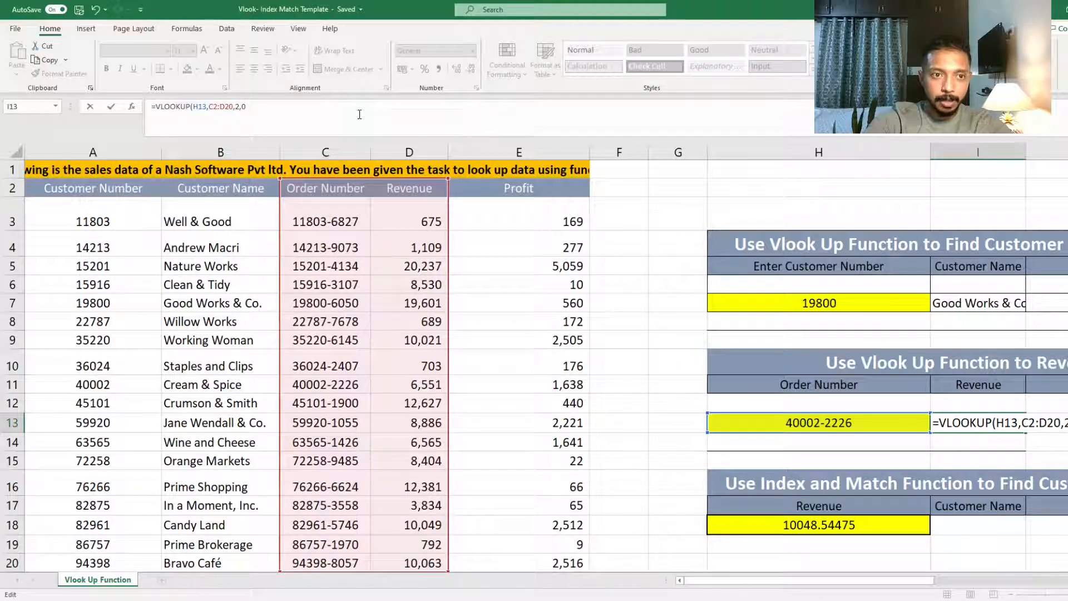
pyautogui.write(')')
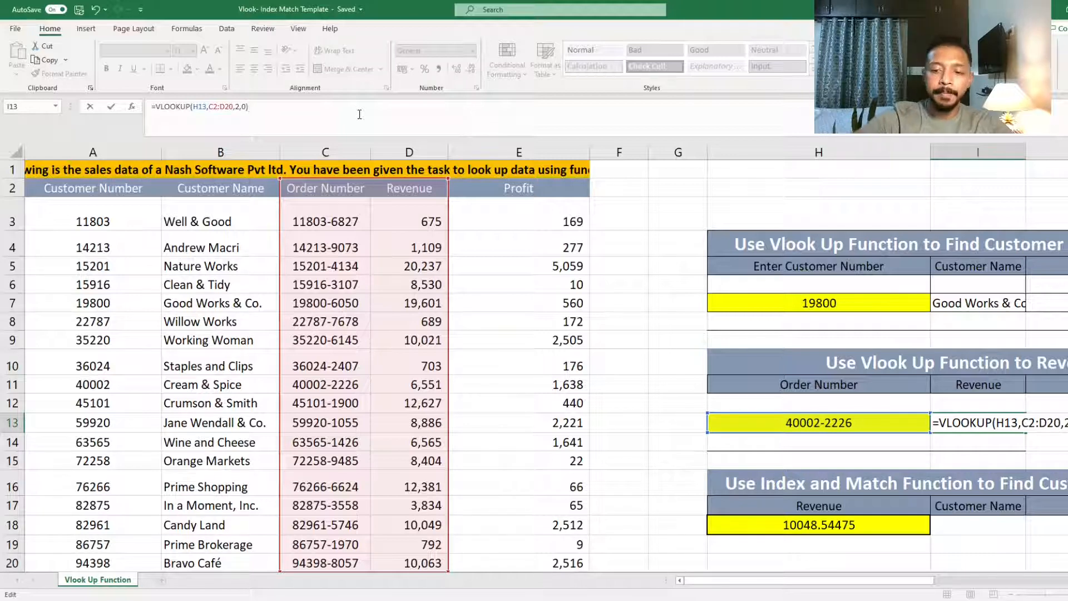
pyautogui.press('Return')
pyautogui.press('Up')
pyautogui.click(359, 114)
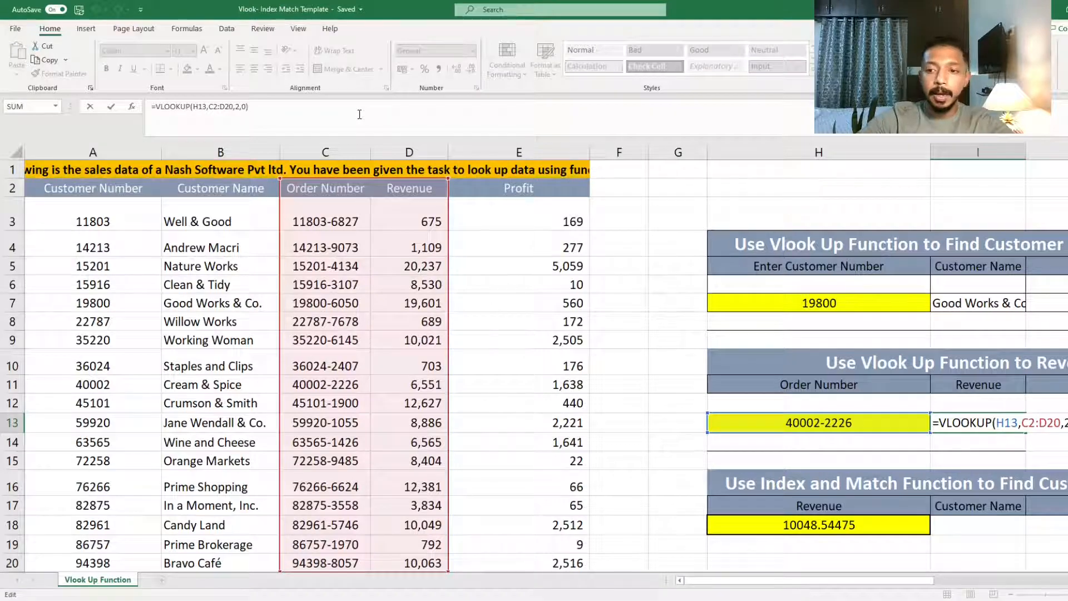
pyautogui.press('Tab')
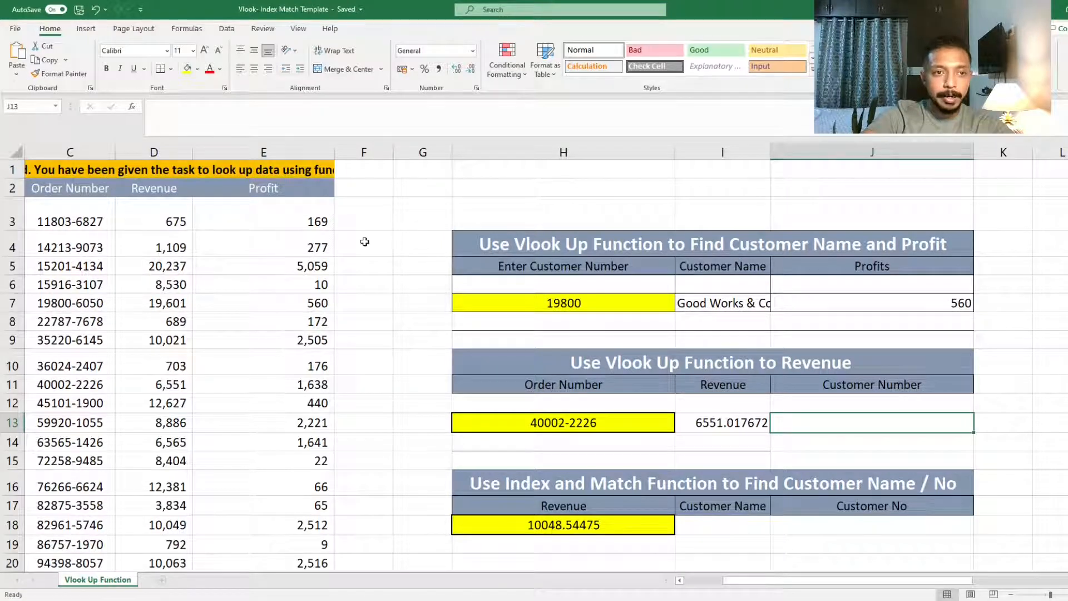
# Examine the column order of the sales table from Customer Number to Profit in relation to the revenue lookup.
pyautogui.click(208, 260)
pyautogui.press('Left')
pyautogui.press('Left')
pyautogui.press('Left')
pyautogui.press('Left')
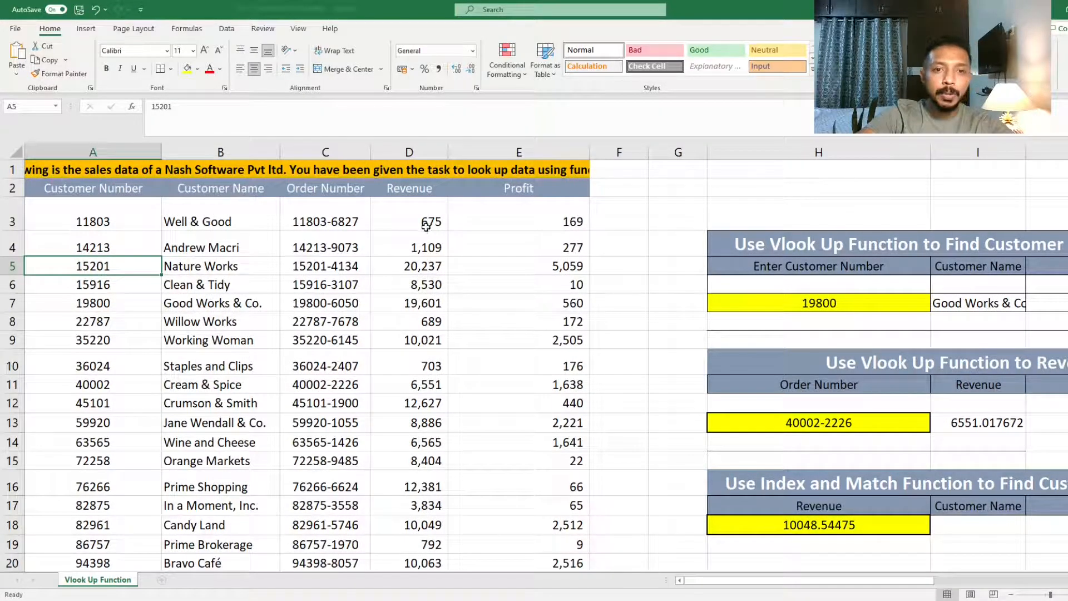
pyautogui.click(956, 421)
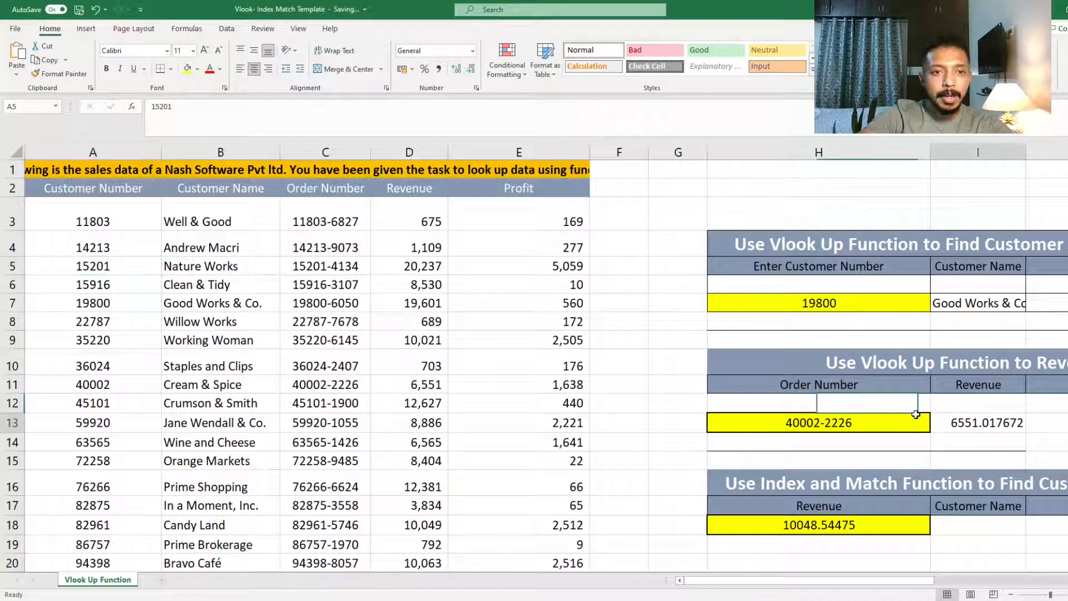
pyautogui.click(400, 246)
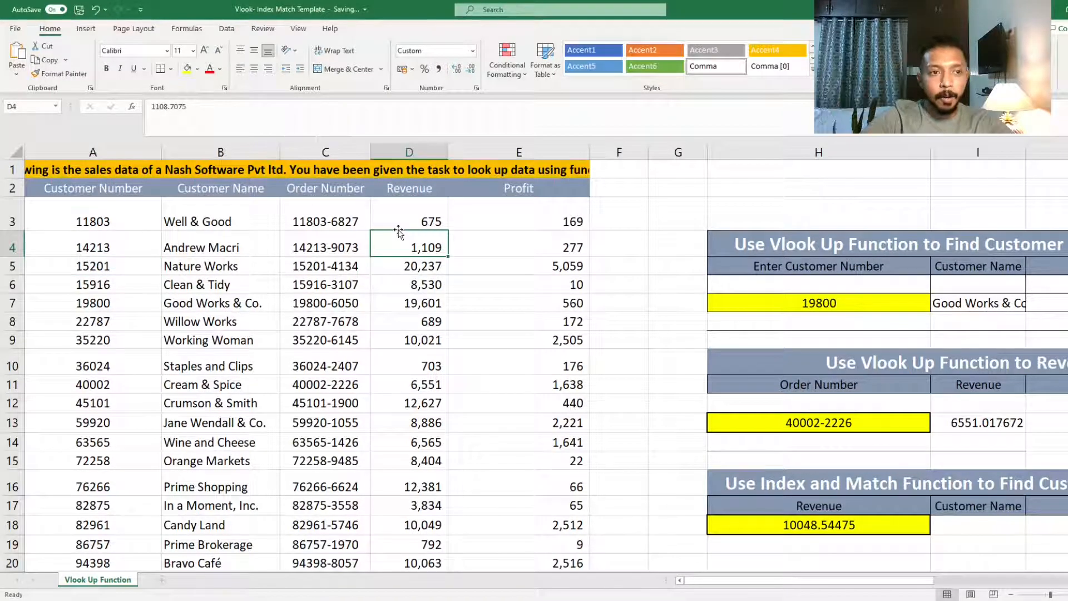
pyautogui.click(104, 222)
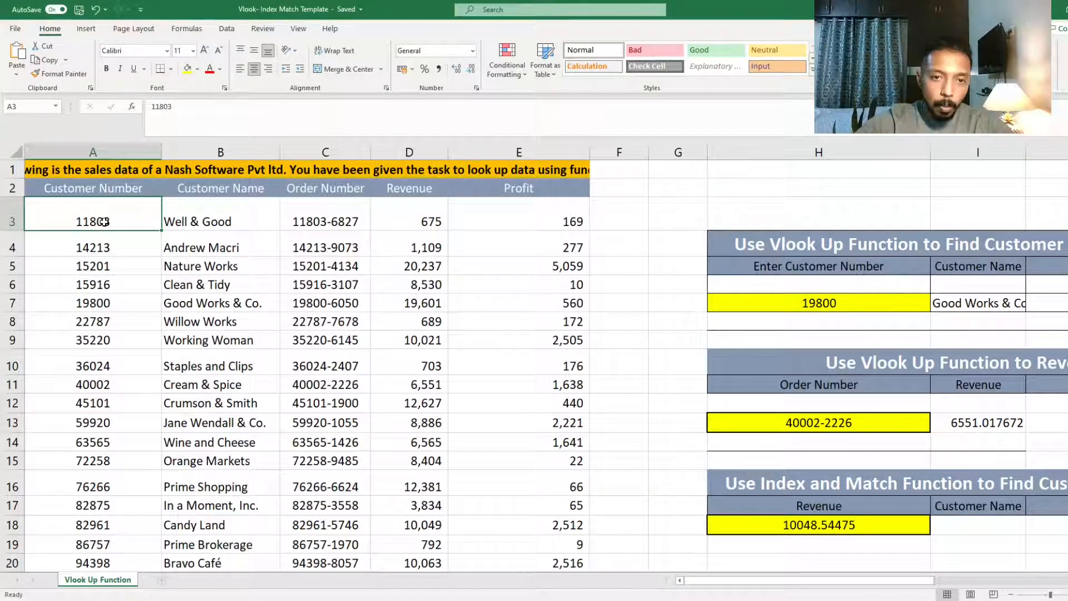
pyautogui.press('Right')
pyautogui.press('Right')
pyautogui.press('Right')
pyautogui.press('Right')
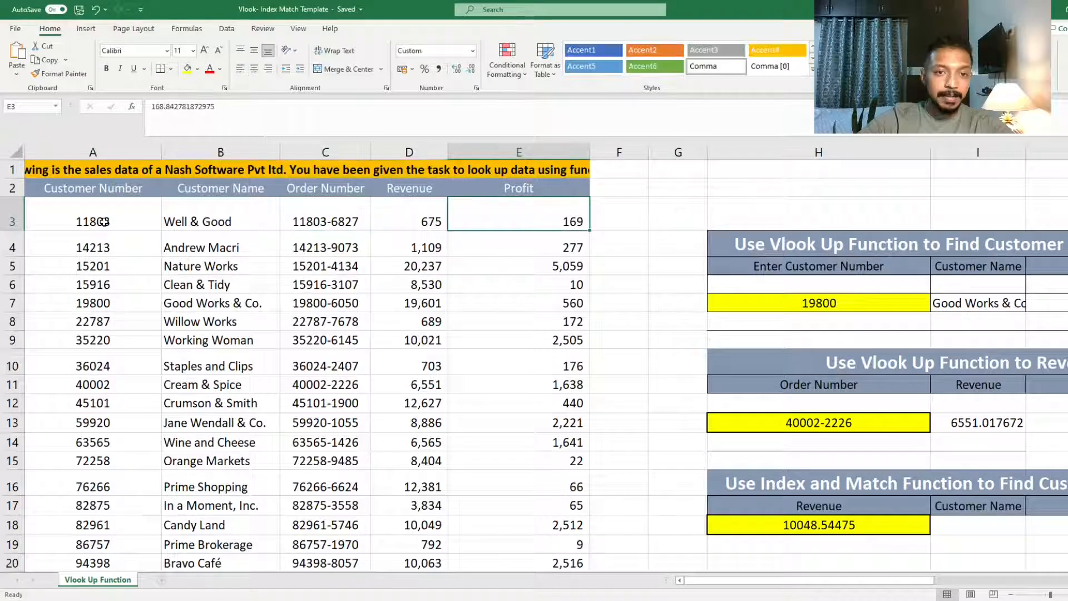
pyautogui.press('Left')
pyautogui.press('Left')
pyautogui.press('Left')
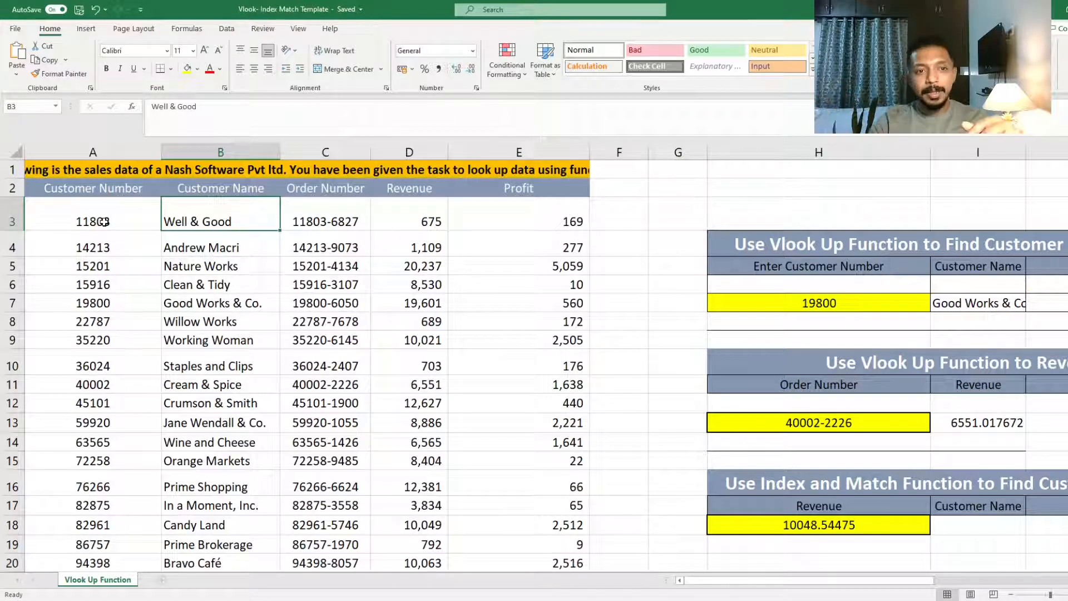
# Enter the labels "Index" in H22 and "Match" in H23 below the Index and Match exercise.
pyautogui.press('Right')
pyautogui.press('Right')
pyautogui.press('Right')
pyautogui.press('Right')
pyautogui.press('Right')
pyautogui.press('Right')
pyautogui.press('Right')
pyautogui.press('Right')
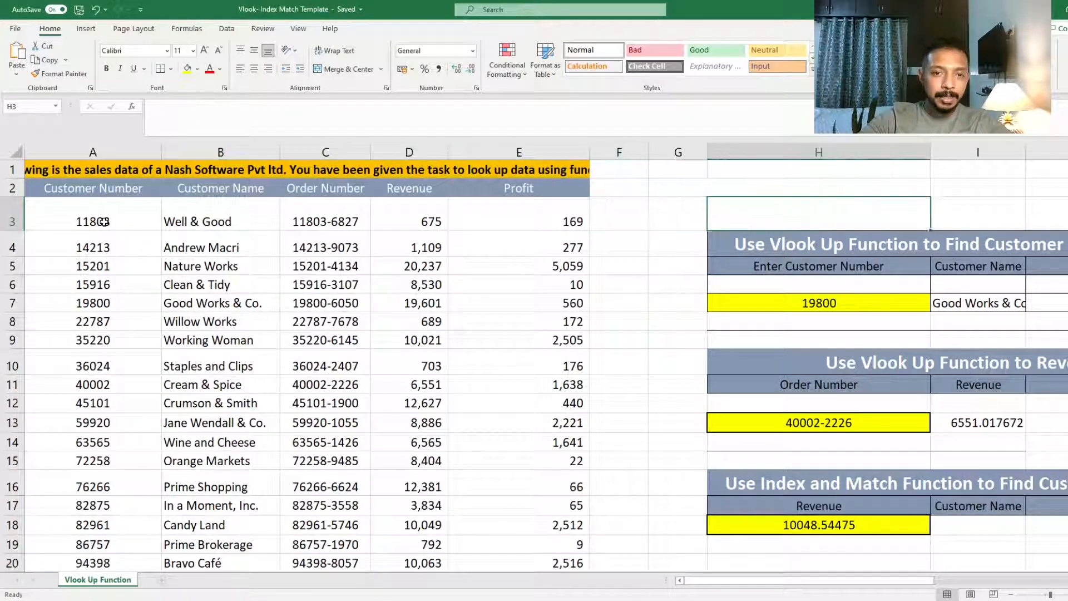
pyautogui.scroll(-1, 175, 337)
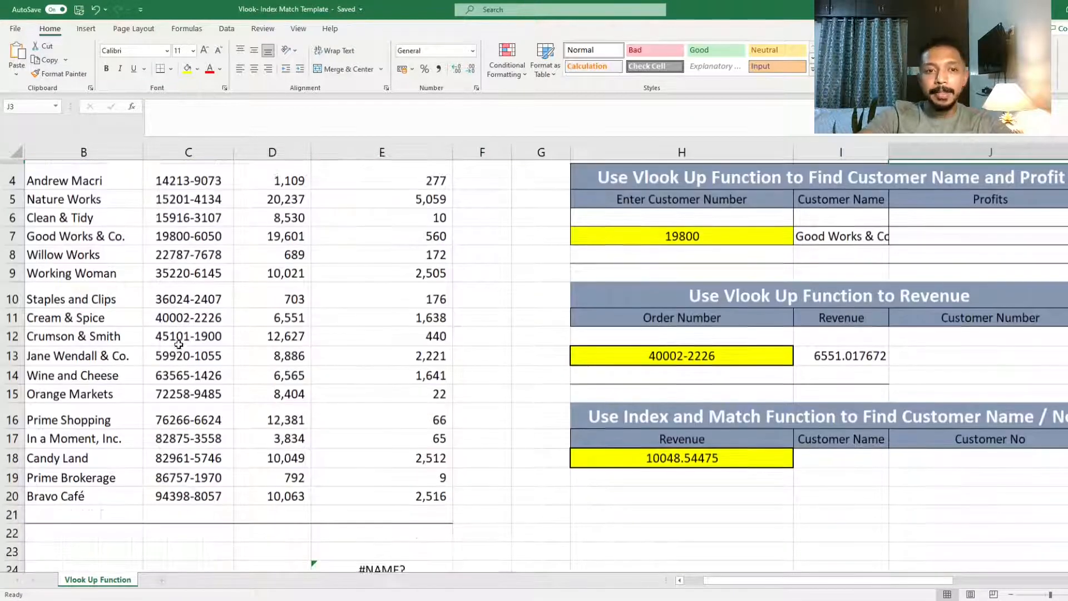
pyautogui.scroll(-2, 177, 344)
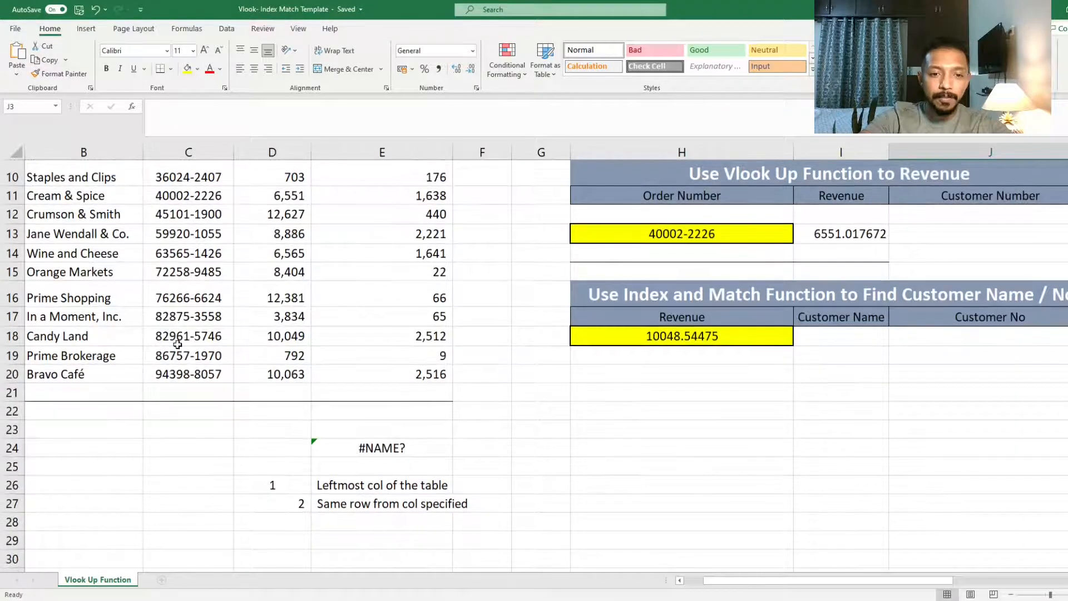
pyautogui.scroll(1, 186, 334)
pyautogui.click(671, 466)
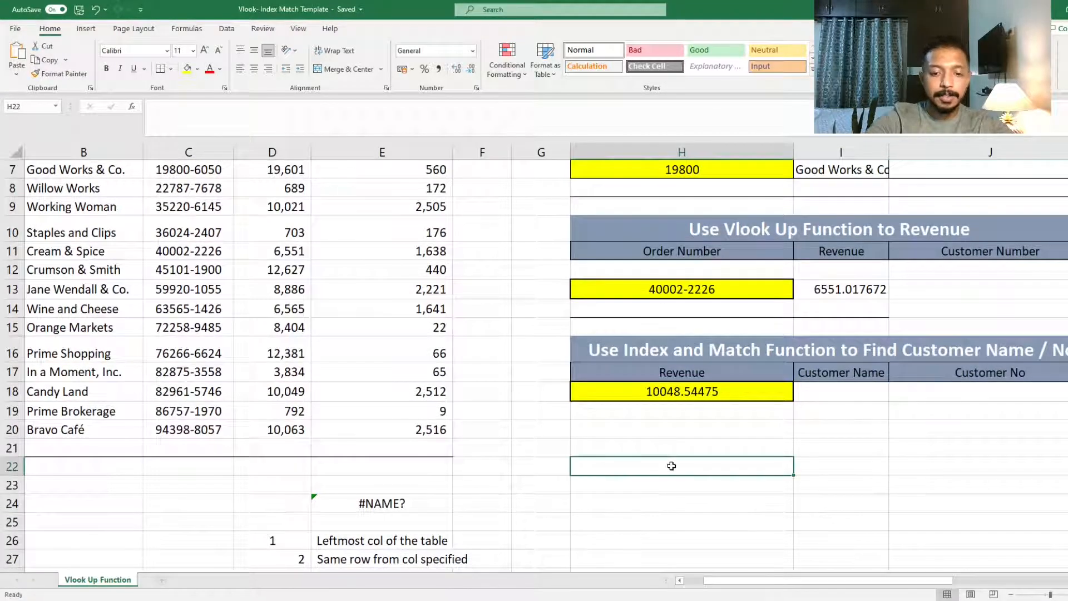
pyautogui.write('Index')
pyautogui.press('Return')
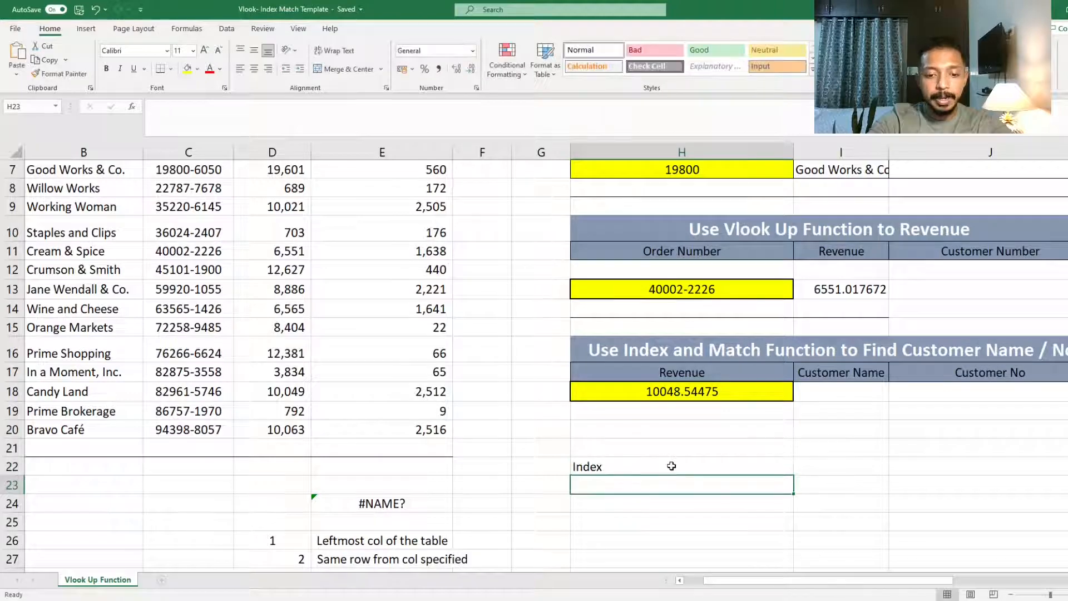
pyautogui.write('Match')
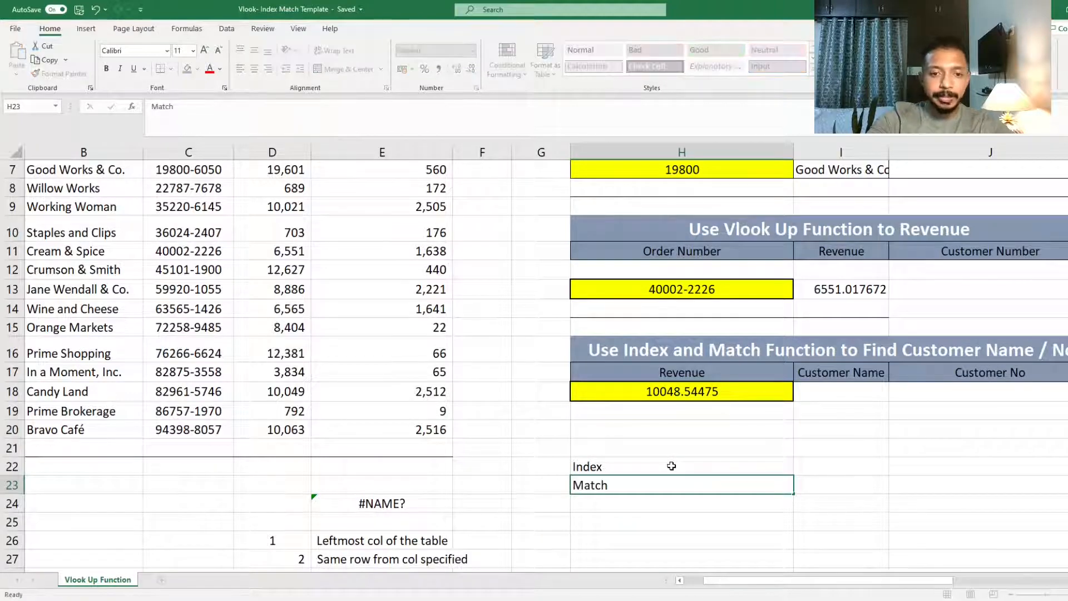
pyautogui.press('Return')
# Examine the sales table's header row A2:E2, the VLOOKUP formula in I13 and the Revenue heading.
pyautogui.scroll(2, 667, 467)
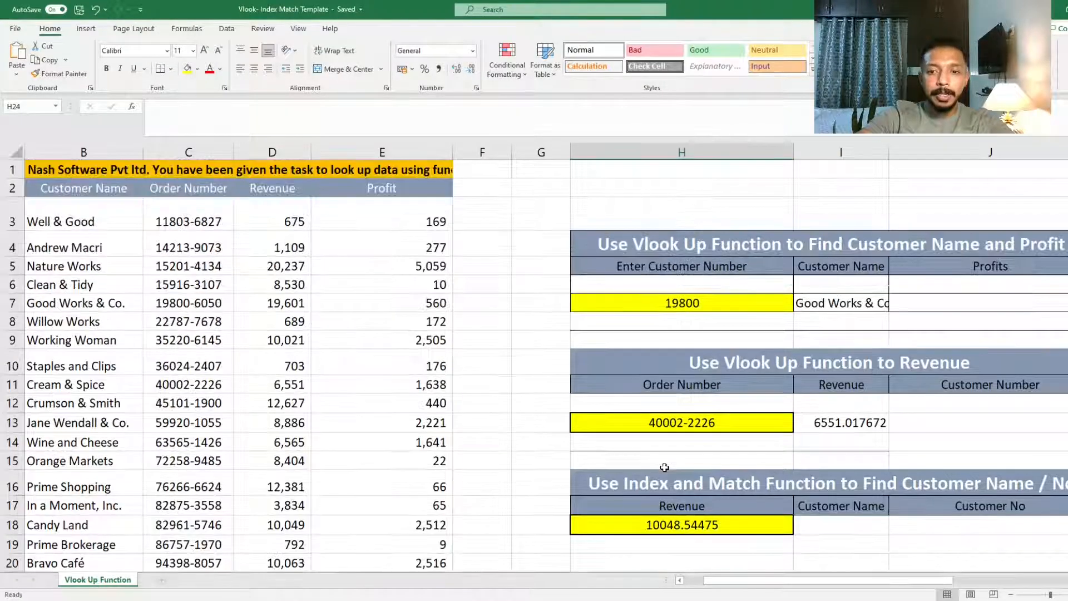
pyautogui.scroll(-1, 664, 467)
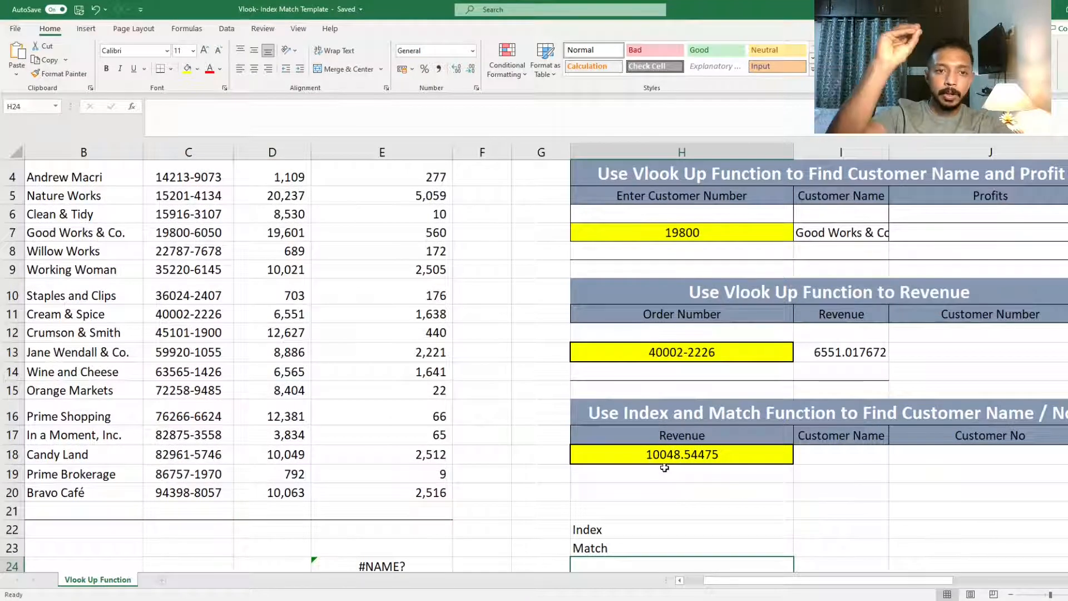
pyautogui.scroll(1, 666, 466)
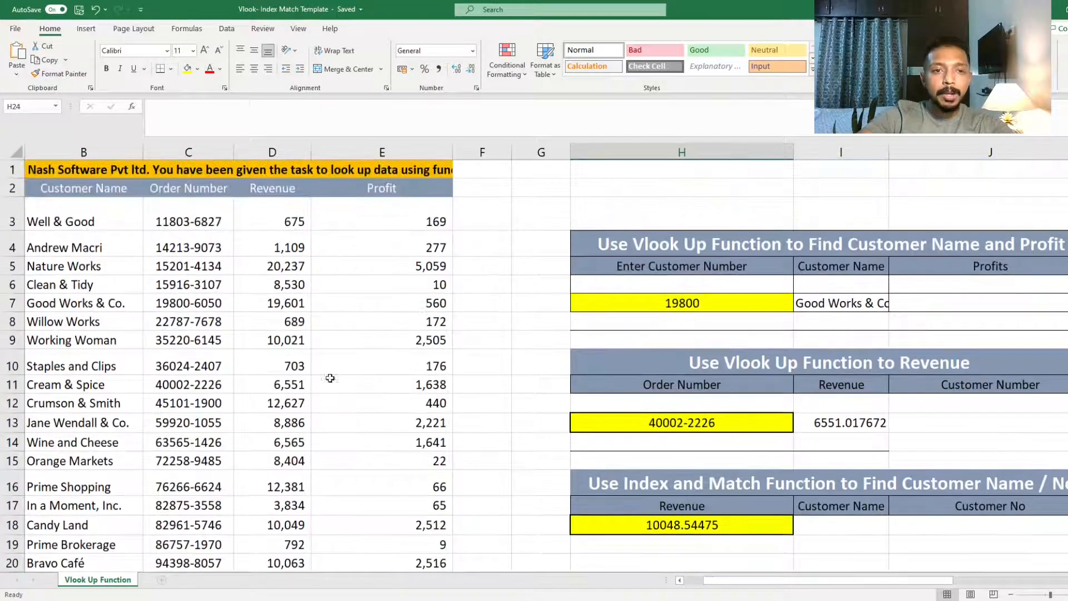
pyautogui.click(219, 241)
pyautogui.press('Left')
pyautogui.press('Left')
pyautogui.press('Up')
pyautogui.press('Up')
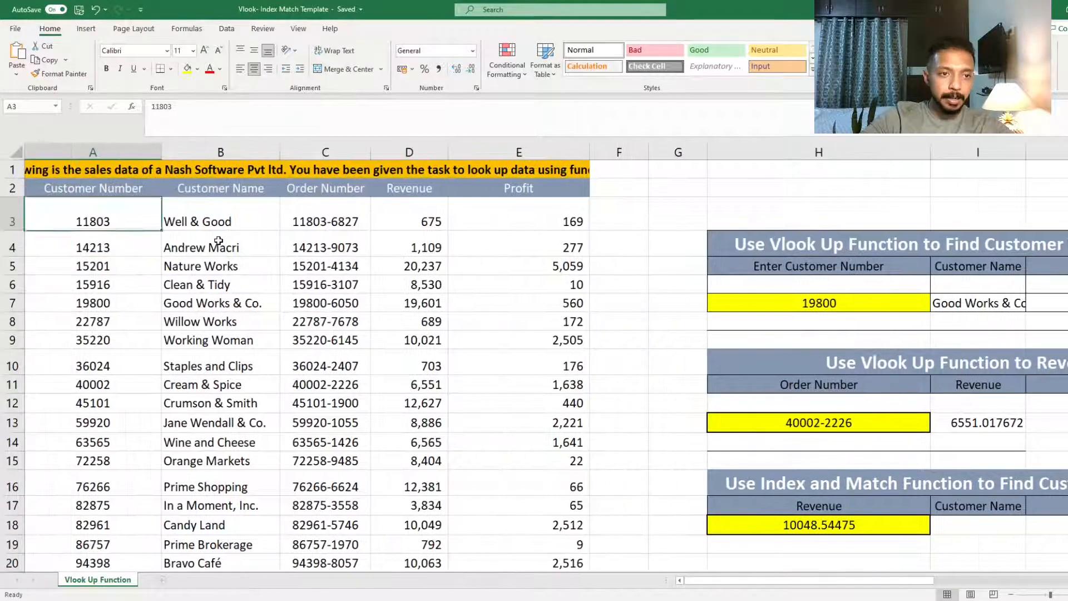
pyautogui.hotkey('shift', 'Right')
pyautogui.hotkey('shift', 'Right')
pyautogui.hotkey('shift', 'Right')
pyautogui.hotkey('shift', 'Right')
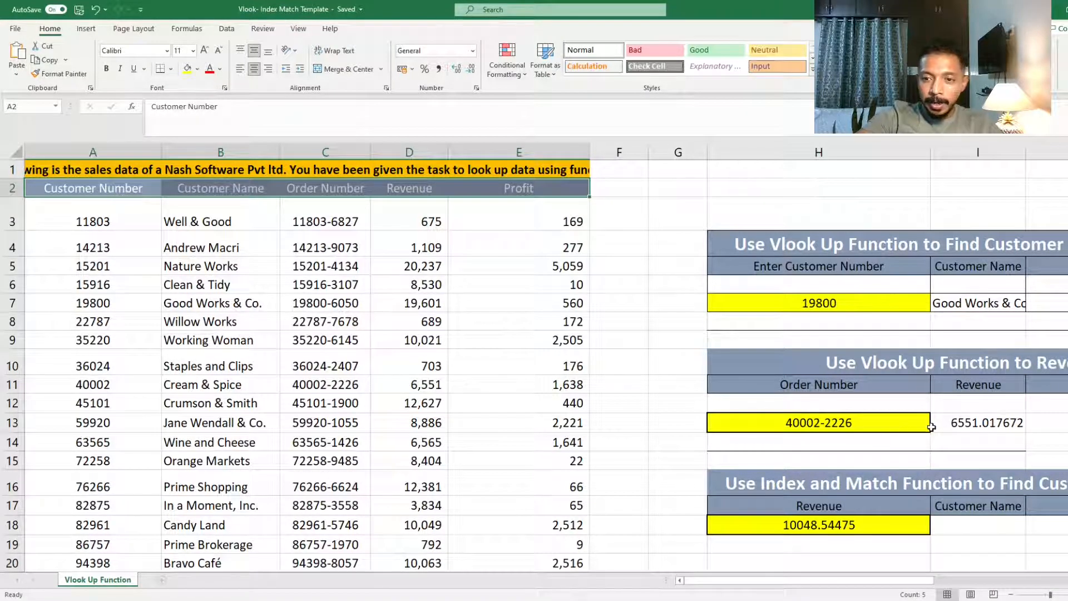
pyautogui.click(968, 429)
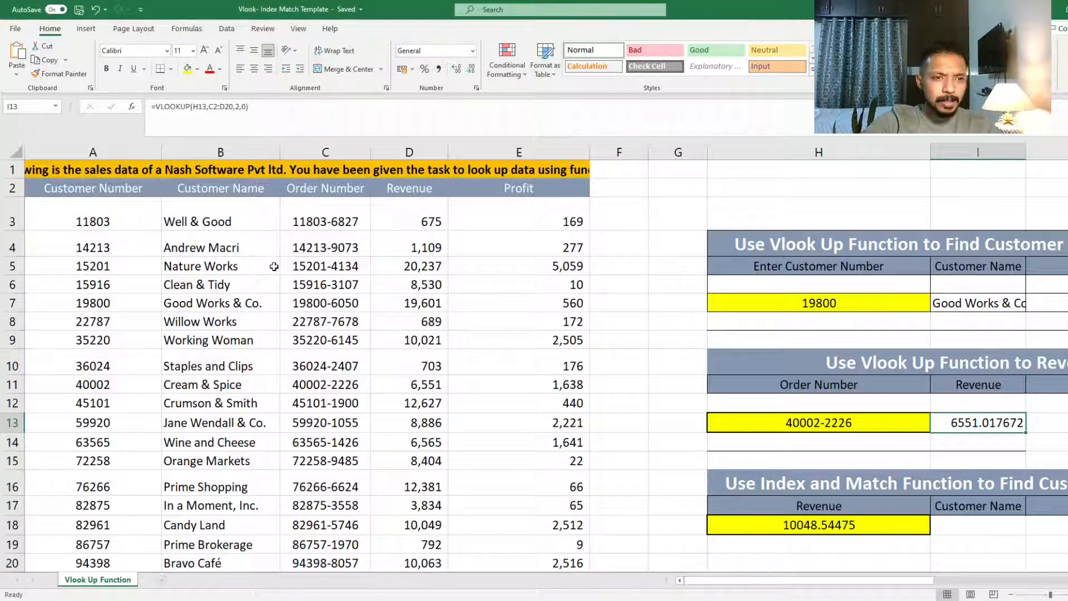
pyautogui.click(419, 193)
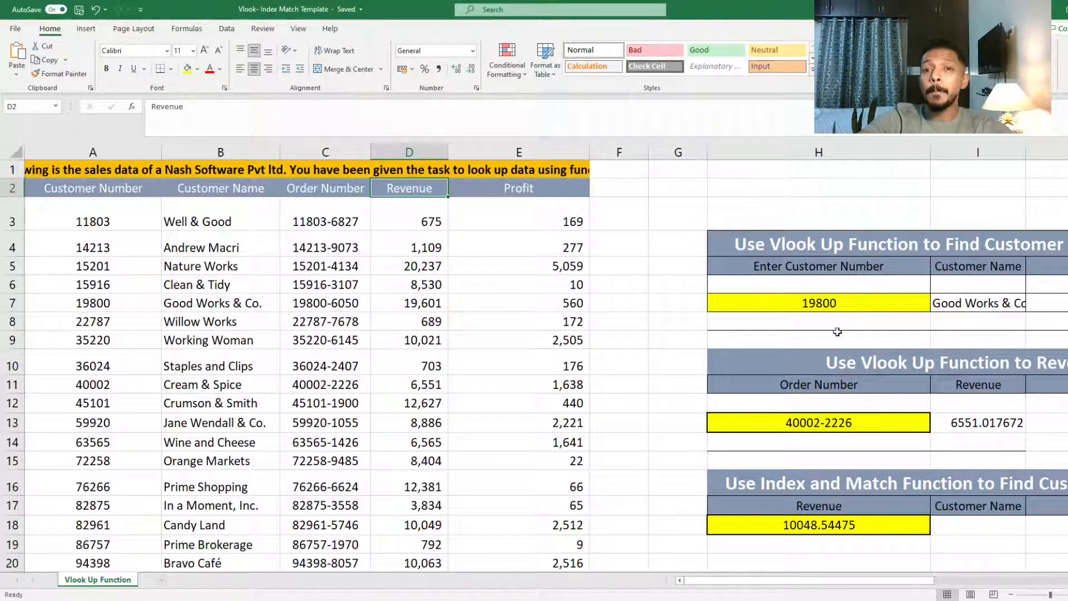
# Enter the note "Row no" in I23 beside the Match label.
pyautogui.scroll(-3, 739, 236)
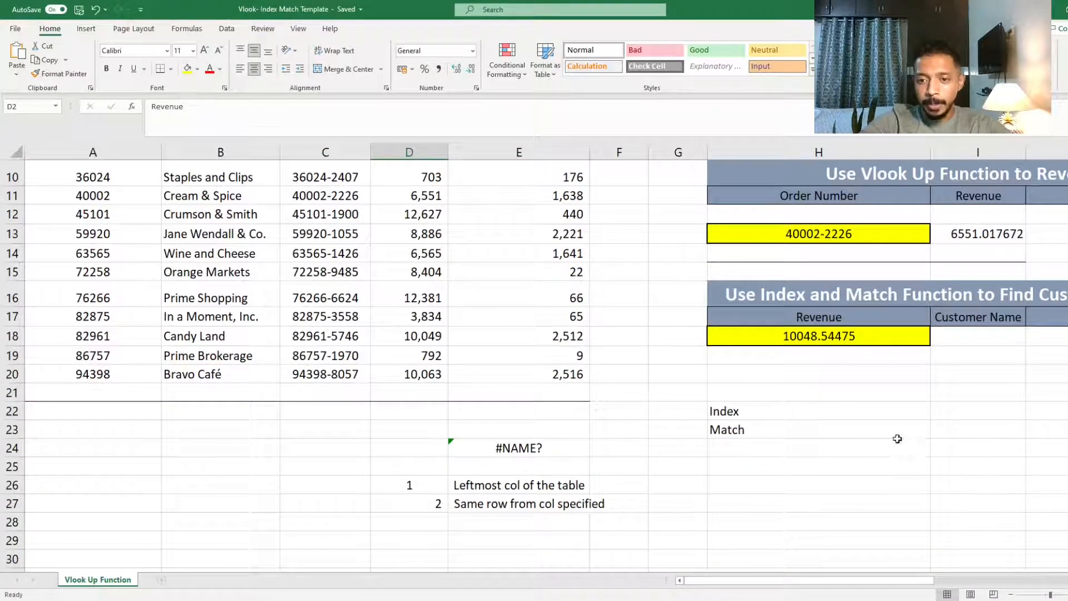
pyautogui.click(948, 433)
pyautogui.write('Ro')
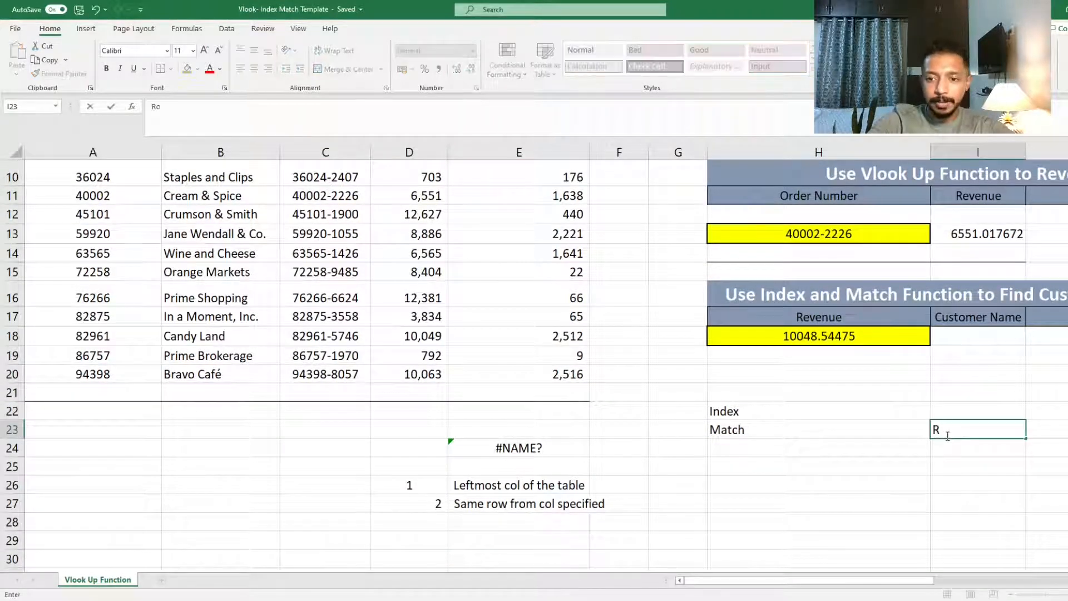
pyautogui.write('w')
pyautogui.write(' ni')
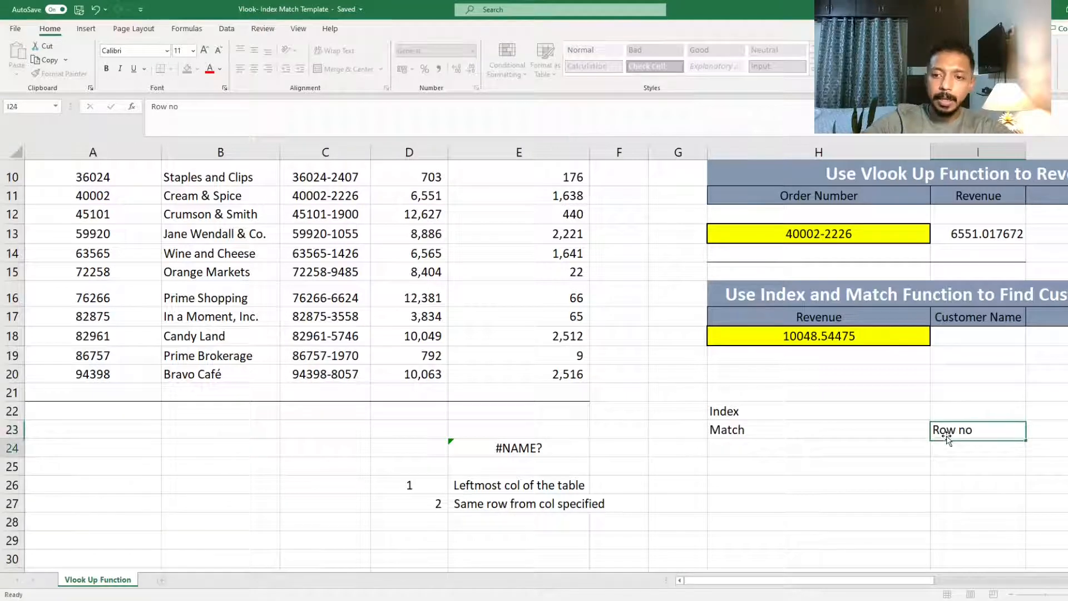
# Start a MATCH formula in J23 beside the Row no label, using the looked-up revenue in I13 as the lookup value.
pyautogui.press('Right')
pyautogui.press('Right')
pyautogui.press('Right')
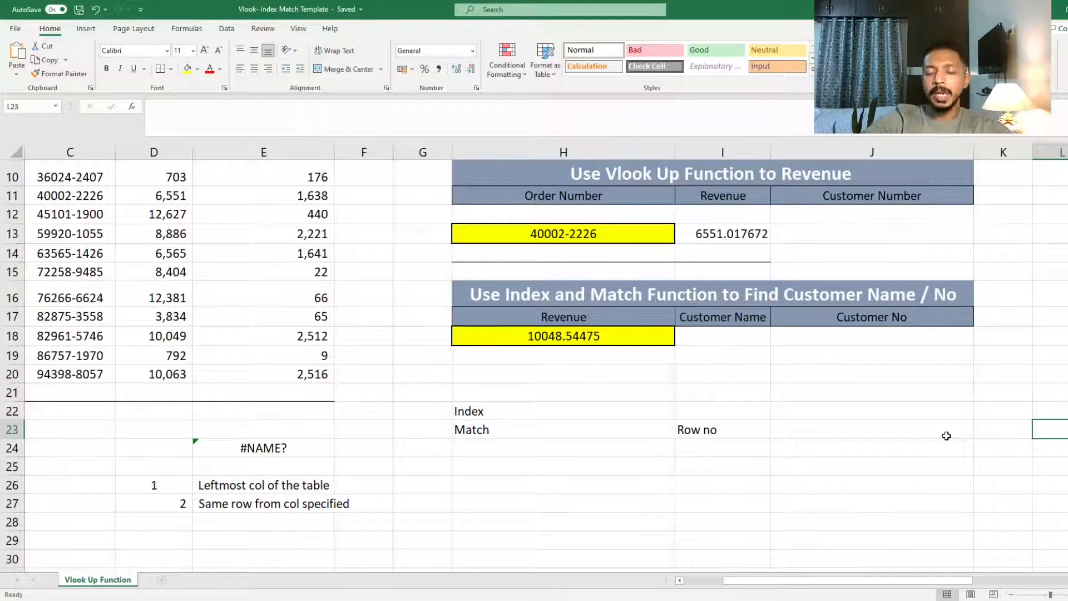
pyautogui.click(873, 435)
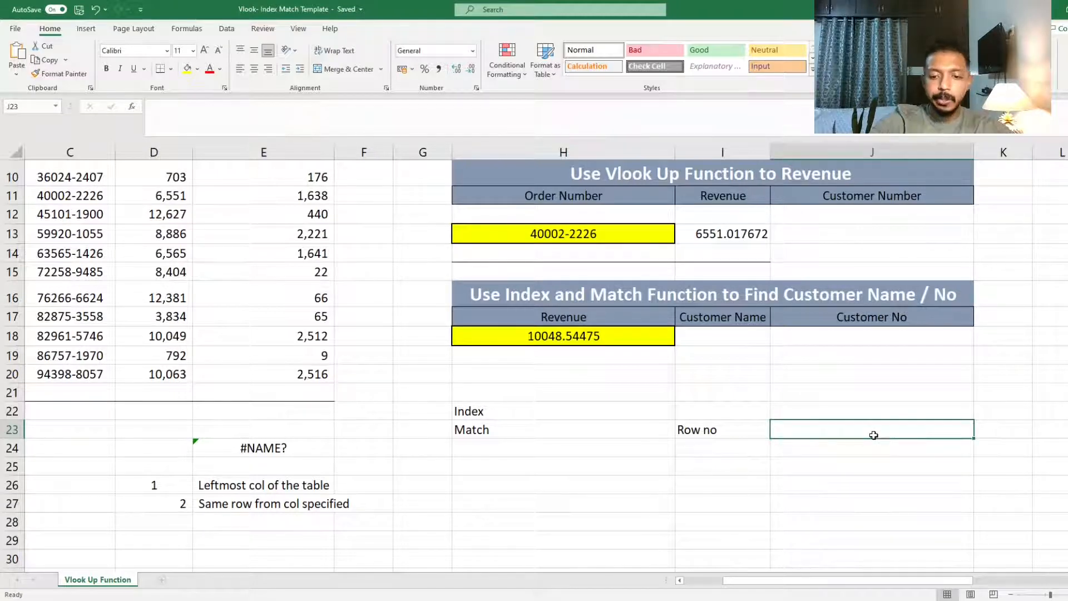
pyautogui.write('=match')
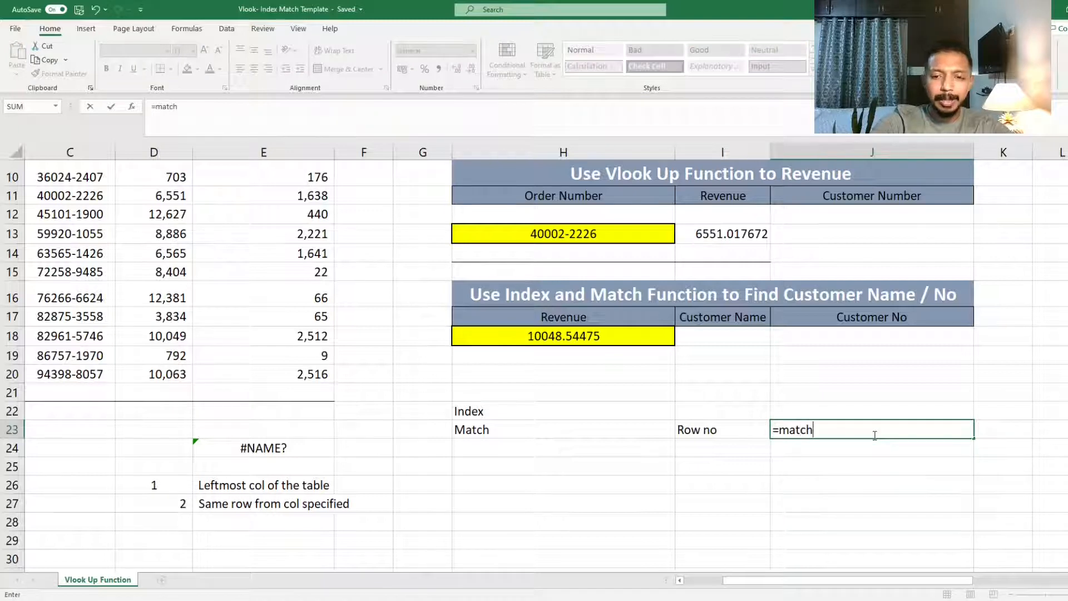
pyautogui.press('Return')
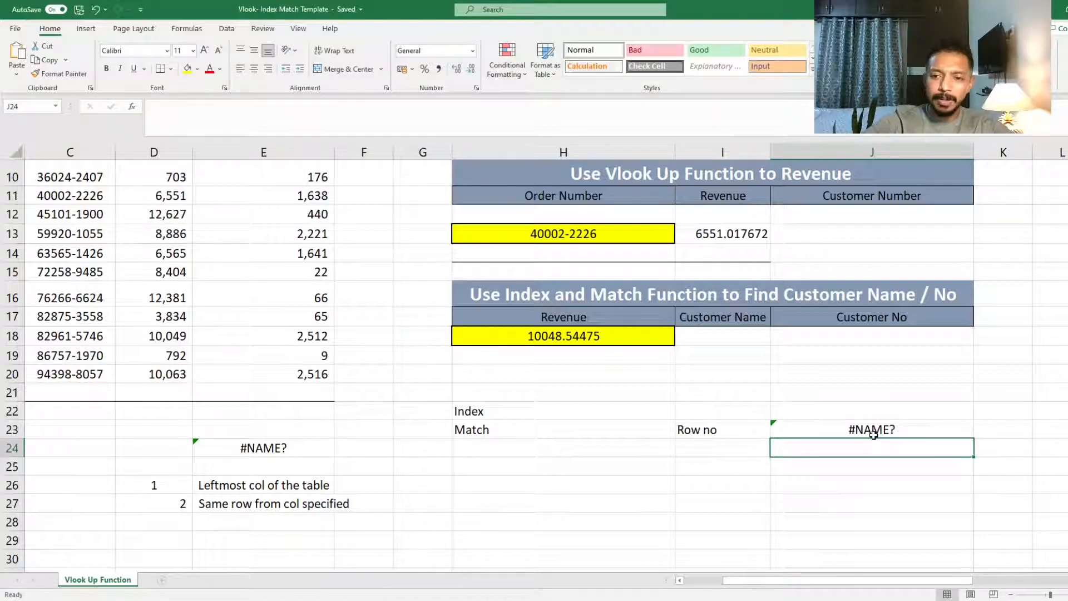
pyautogui.doubleClick(875, 435)
pyautogui.write('(')
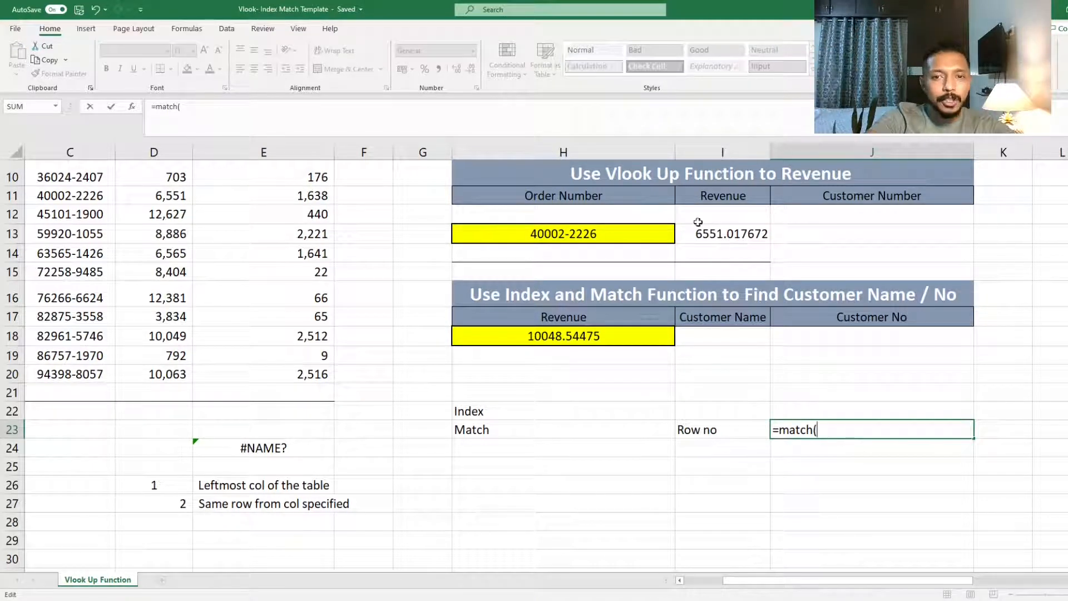
pyautogui.click(726, 236)
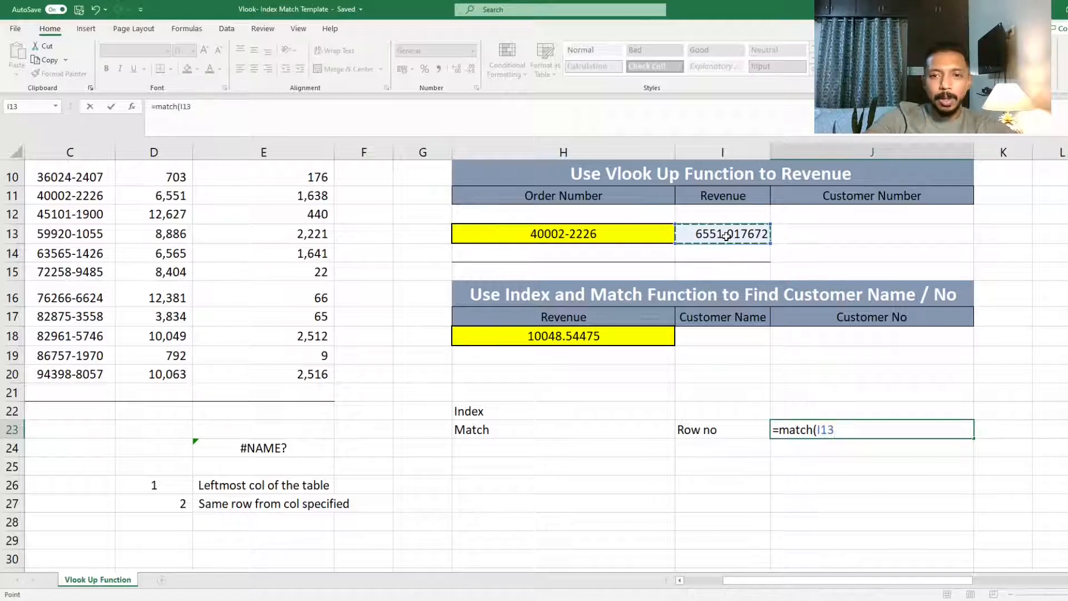
pyautogui.write(',')
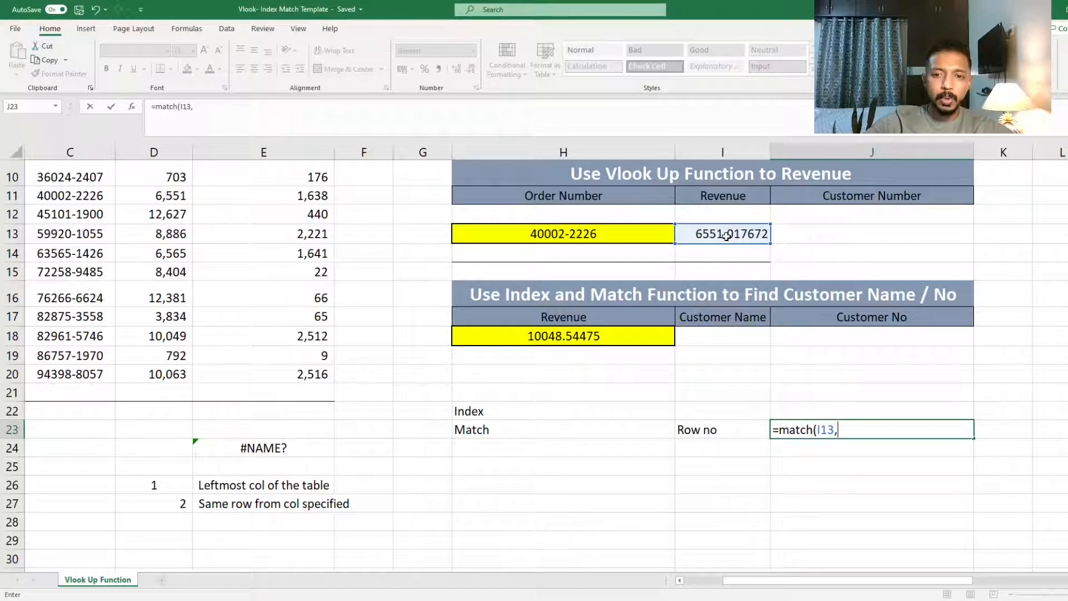
# Set the sales table's Revenue column D2:D20 as the lookup array of the MATCH formula.
pyautogui.press('Left')
pyautogui.press('Left')
pyautogui.press('Left')
pyautogui.press('Left')
pyautogui.press('Left')
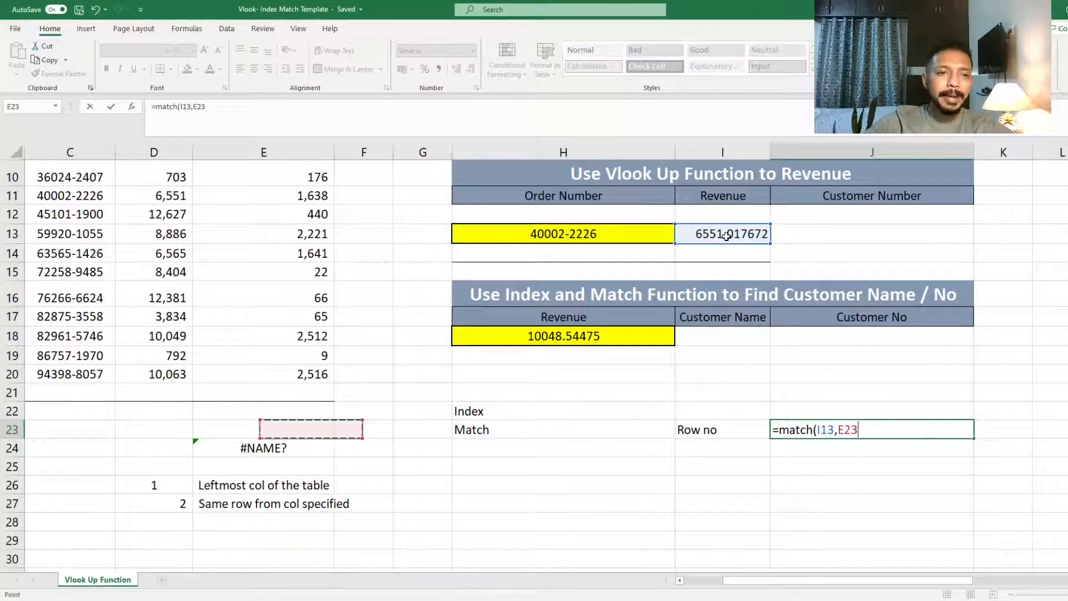
pyautogui.press('Up')
pyautogui.press('Up')
pyautogui.press('Up')
pyautogui.press('Up')
pyautogui.press('Up')
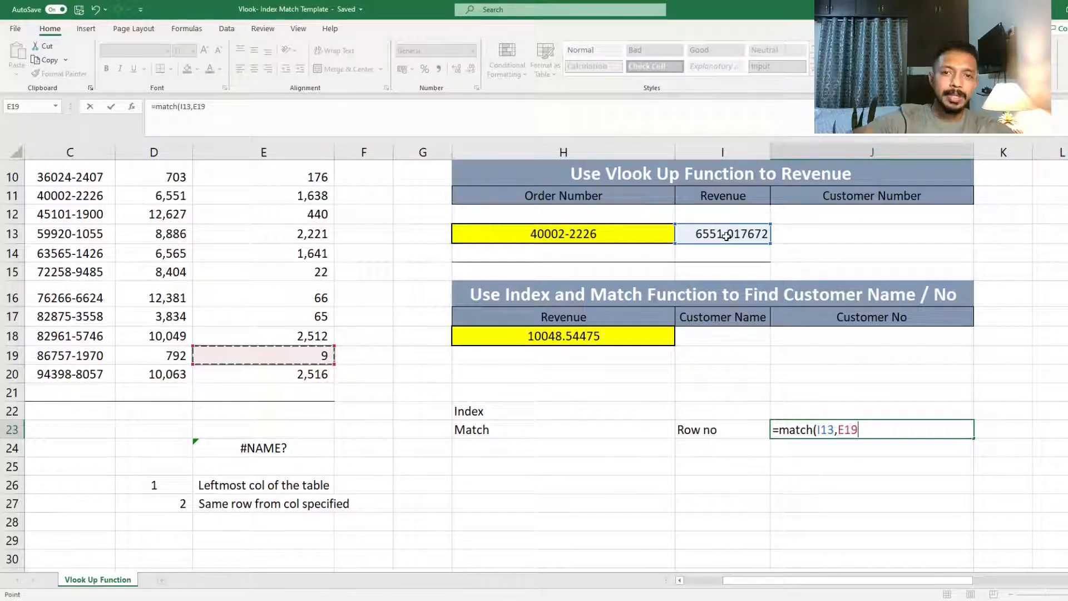
pyautogui.press('Up')
pyautogui.press('Up')
pyautogui.press('Up')
pyautogui.press('Up')
pyautogui.press('Up')
pyautogui.press('Up')
pyautogui.press('Up')
pyautogui.press('Up')
pyautogui.press('Up')
pyautogui.press('Up')
pyautogui.press('Up')
pyautogui.press('Up')
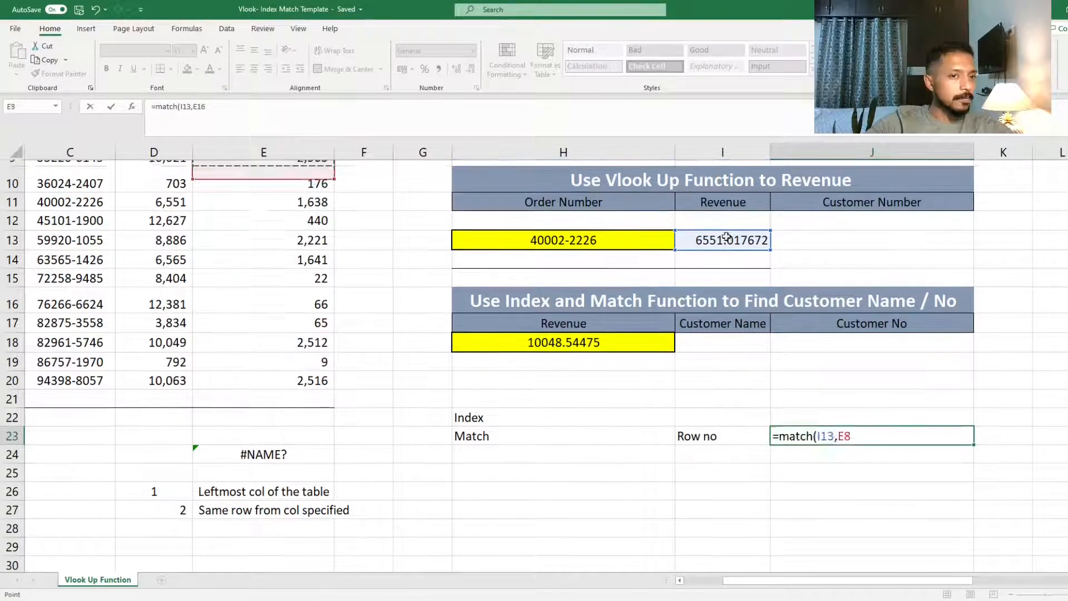
pyautogui.press('Up')
pyautogui.press('Up')
pyautogui.press('Up')
pyautogui.press('Up')
pyautogui.press('Up')
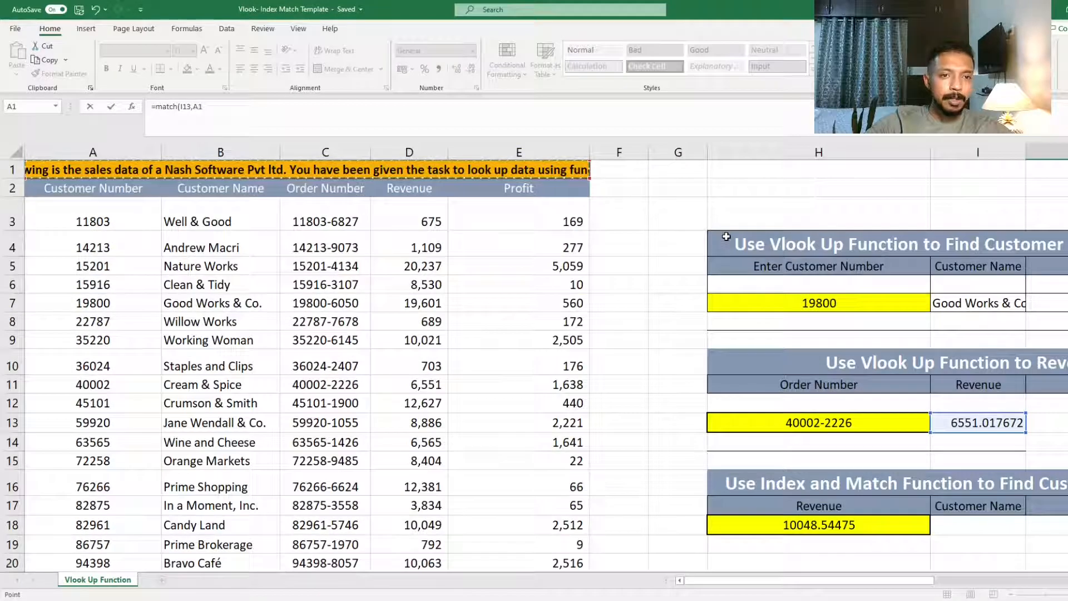
pyautogui.press('Right')
pyautogui.press('Down')
pyautogui.press('Down')
pyautogui.press('Left')
pyautogui.press('Left')
pyautogui.press('Up')
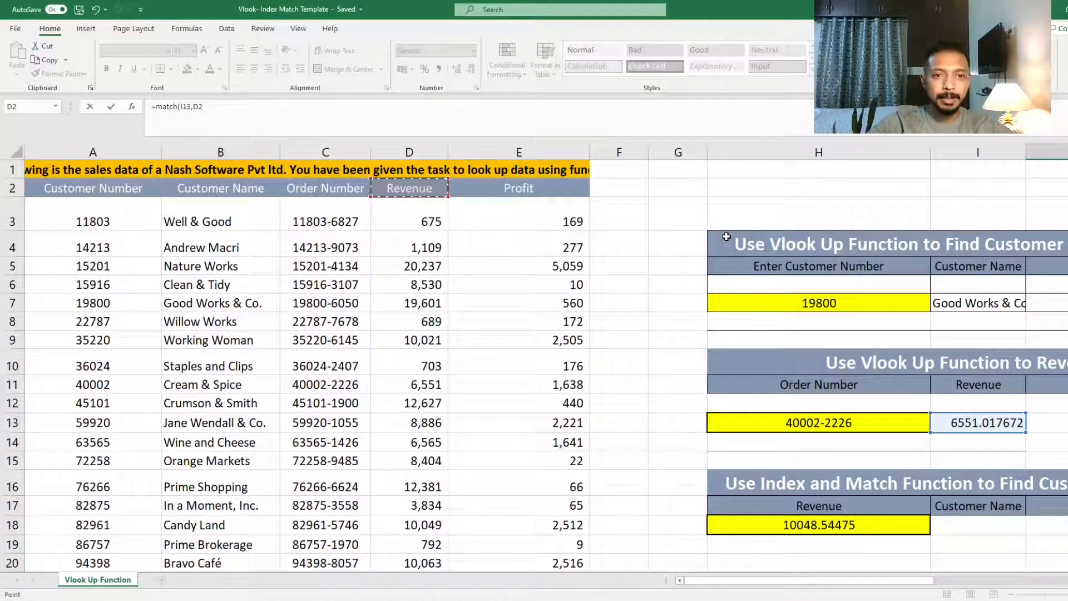
pyautogui.hotkey('ctrl', 'shift', 'Down')
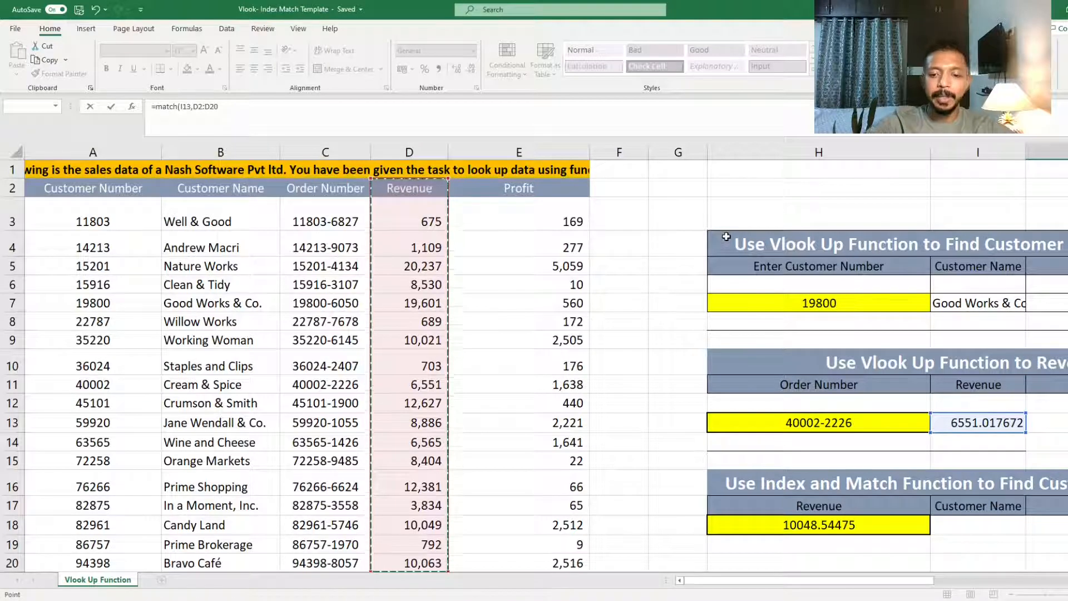
pyautogui.write(',')
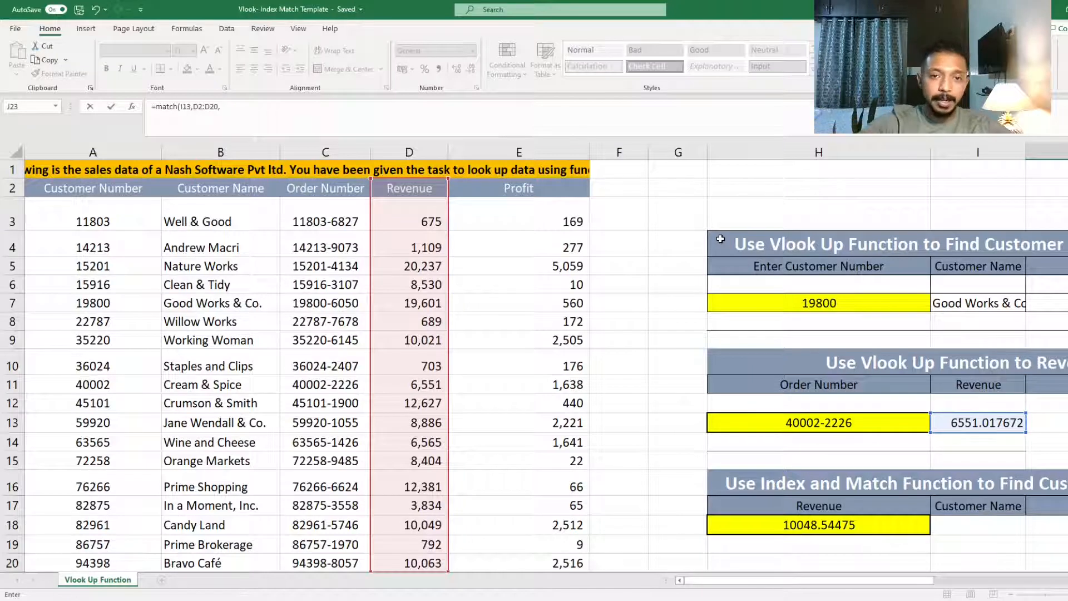
# Complete the MATCH formula in J23 with match type 0 for an exact match.
pyautogui.click(395, 129)
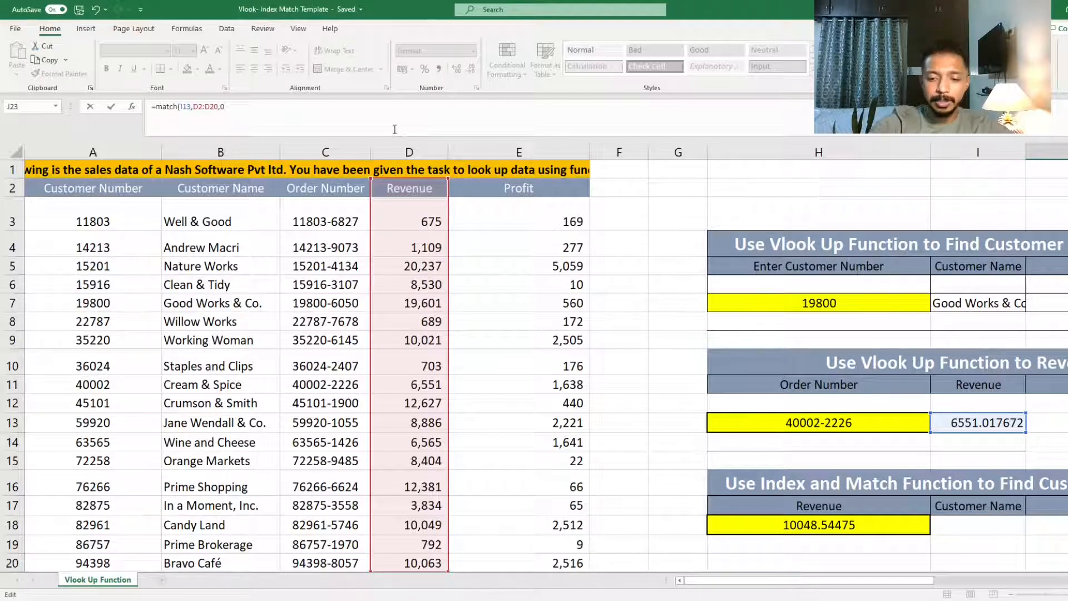
pyautogui.press('Tab')
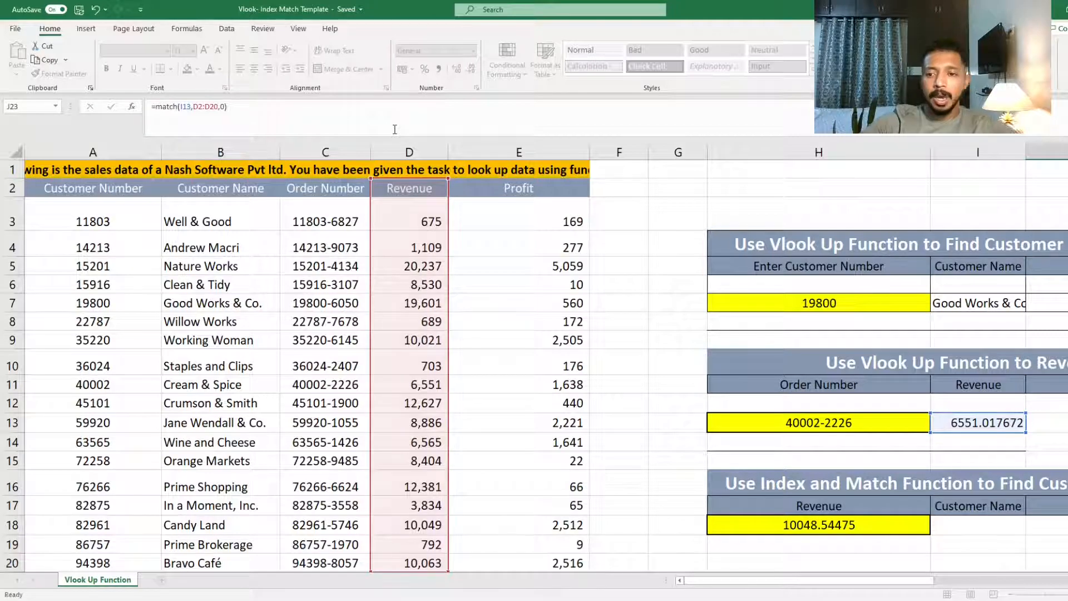
pyautogui.press('Left')
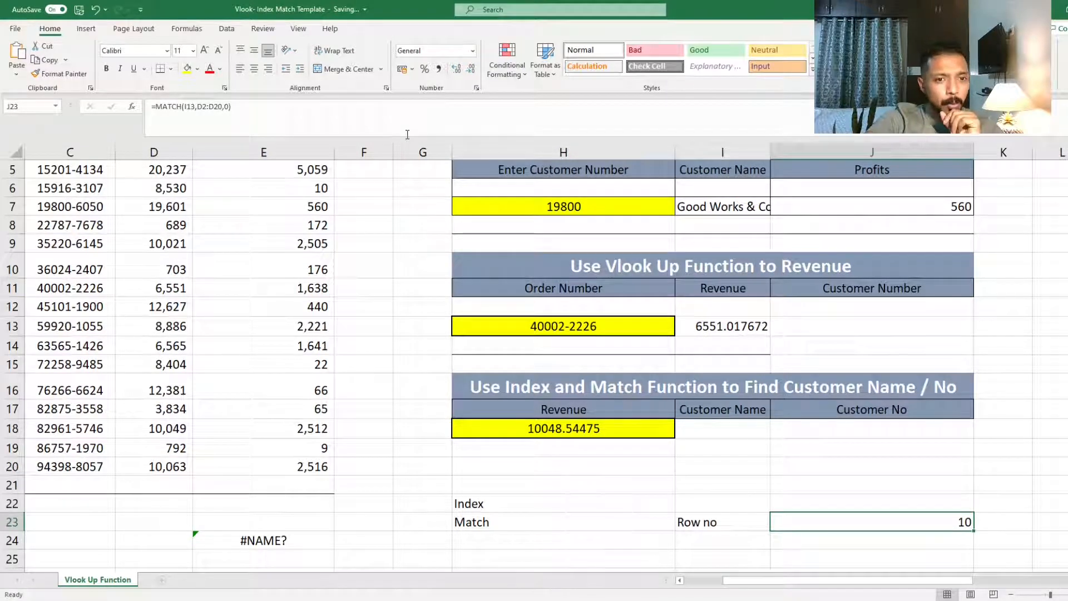
# Examine the lookup value in I13, the MATCH formula in J23 and the Revenue column they refer to.
pyautogui.click(727, 322)
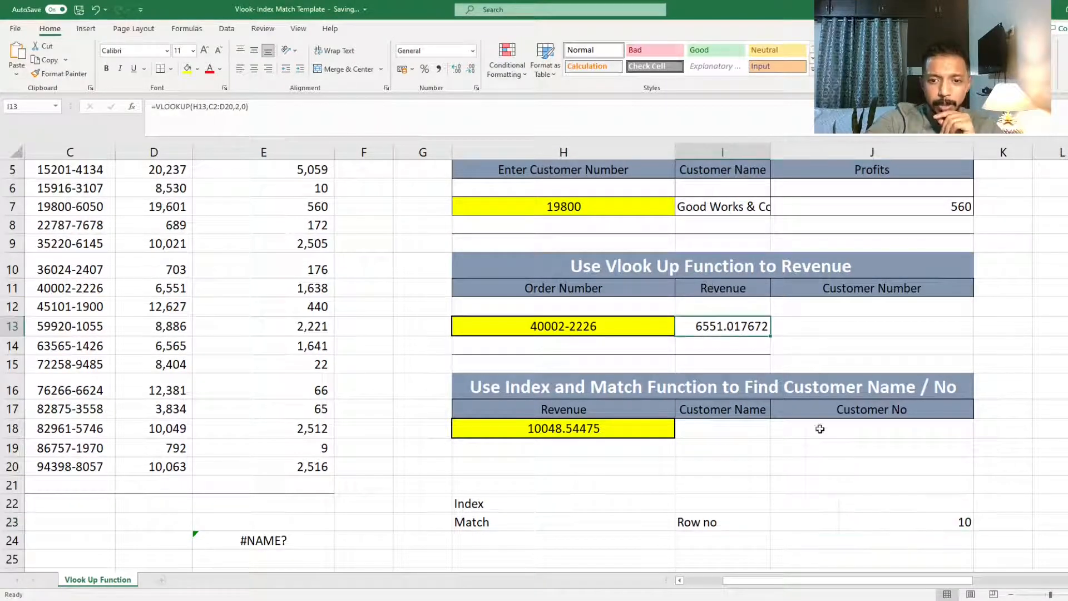
pyautogui.click(871, 503)
pyautogui.click(872, 520)
pyautogui.scroll(2, 248, 236)
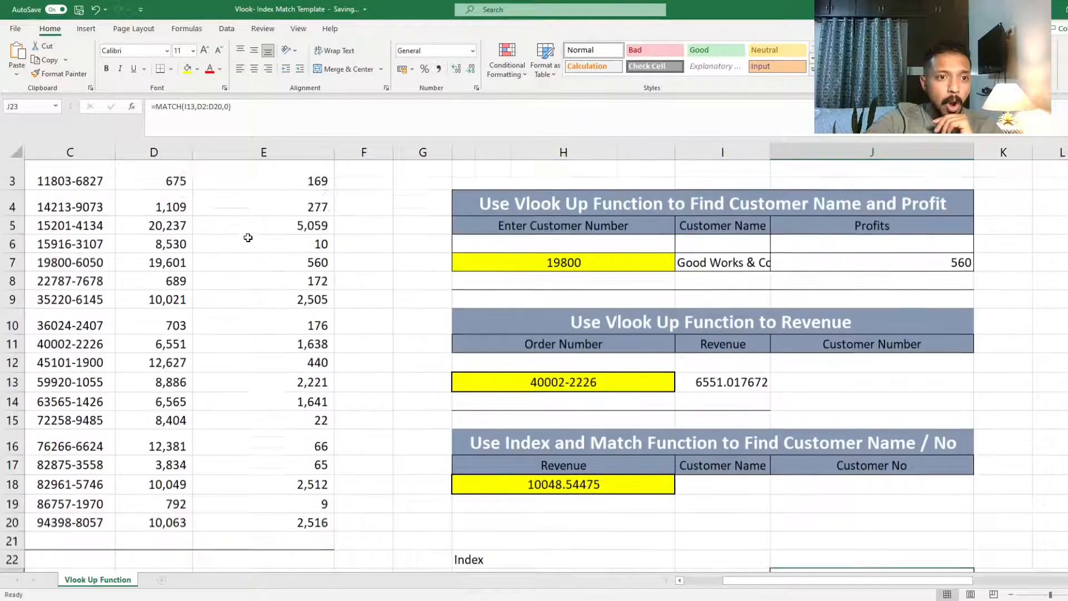
pyautogui.click(145, 182)
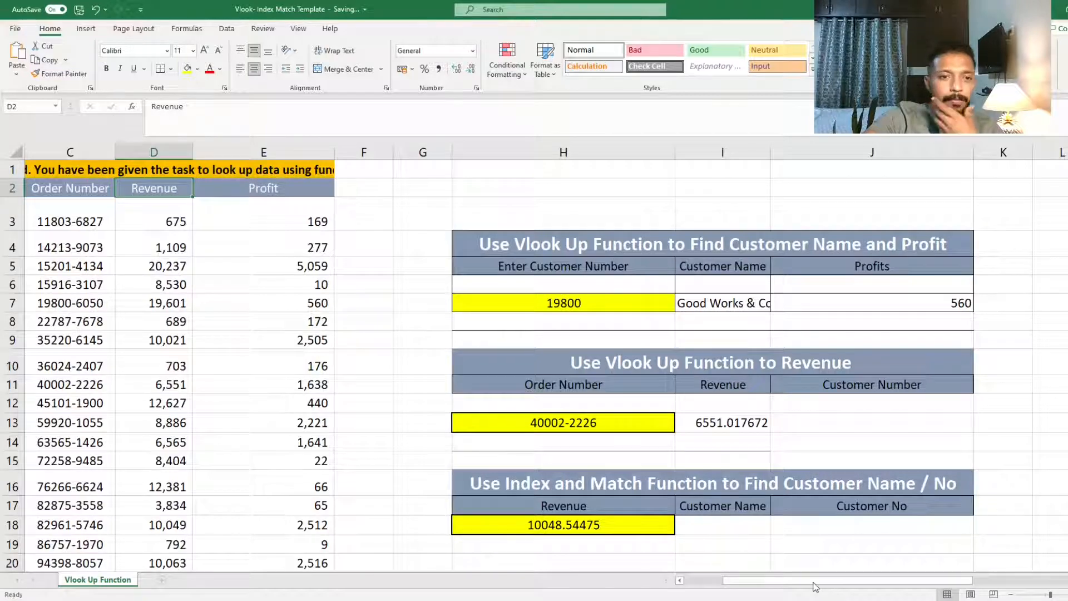
pyautogui.moveTo(818, 580); pyautogui.dragTo(781, 581)
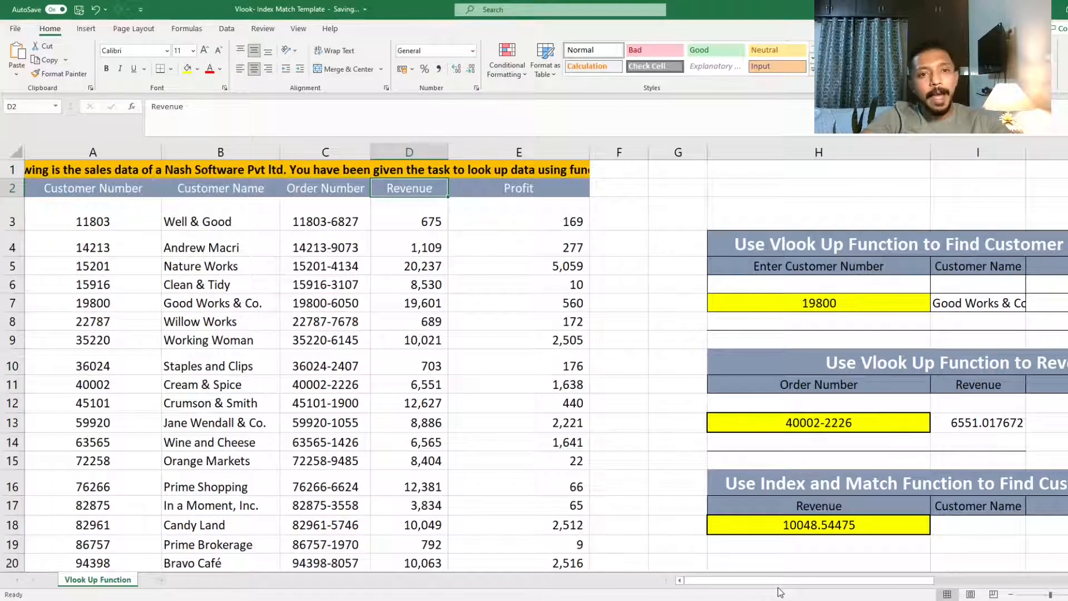
pyautogui.scroll(-2, 779, 590)
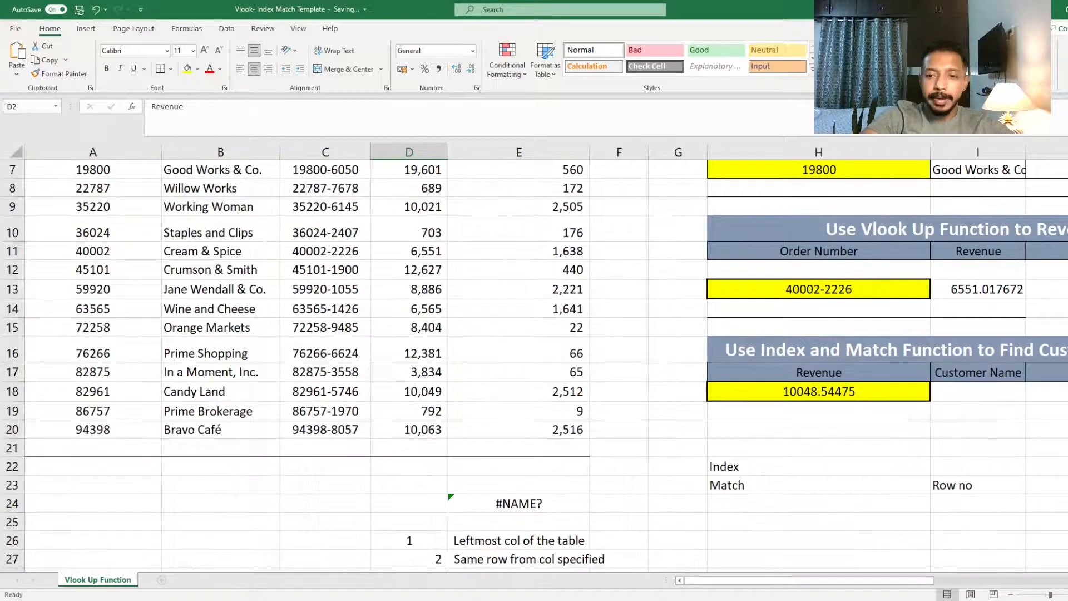
pyautogui.click(997, 503)
pyautogui.press('Right')
pyautogui.press('Right')
pyautogui.press('Up')
pyautogui.press('Left')
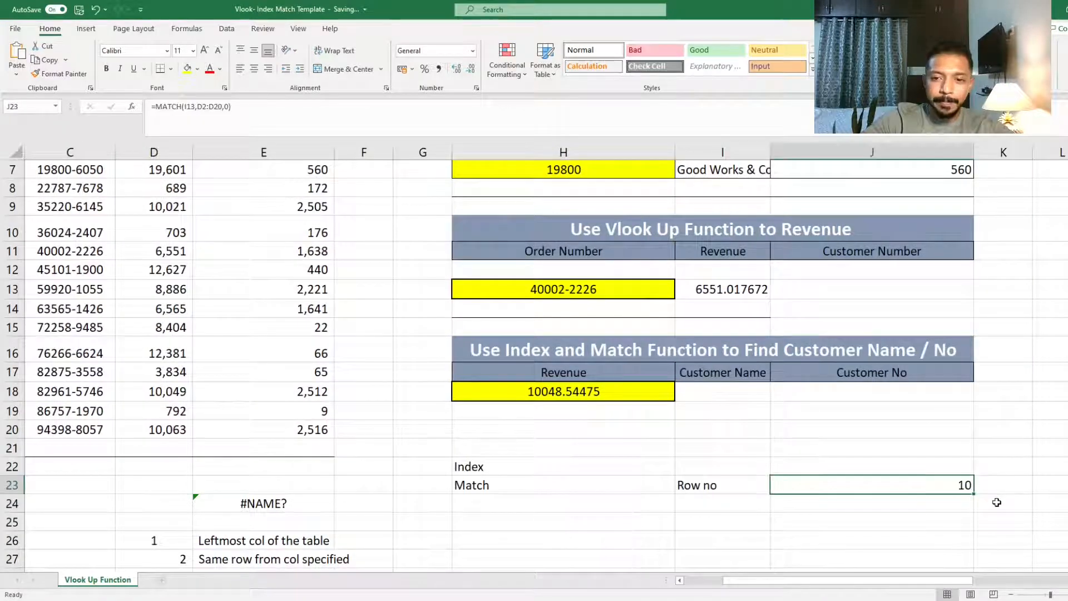
pyautogui.press('Up')
pyautogui.press('Down')
pyautogui.press('Right')
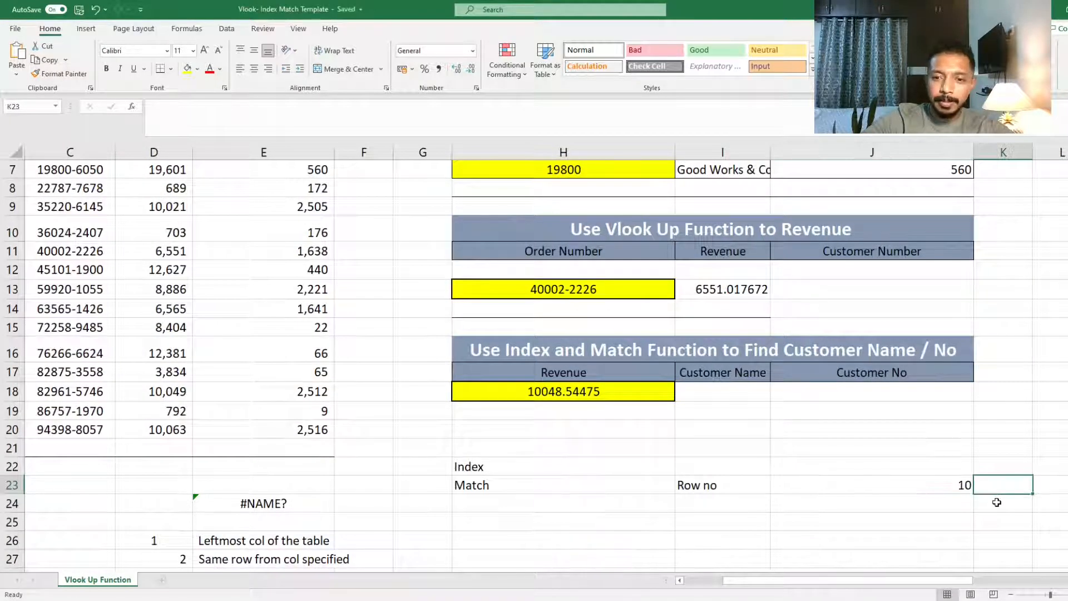
# Enter the label "Col" in I24 below Row no.
pyautogui.press('Left')
pyautogui.press('Up')
pyautogui.press('Down')
pyautogui.press('Left')
pyautogui.press('Down')
pyautogui.write('Col')
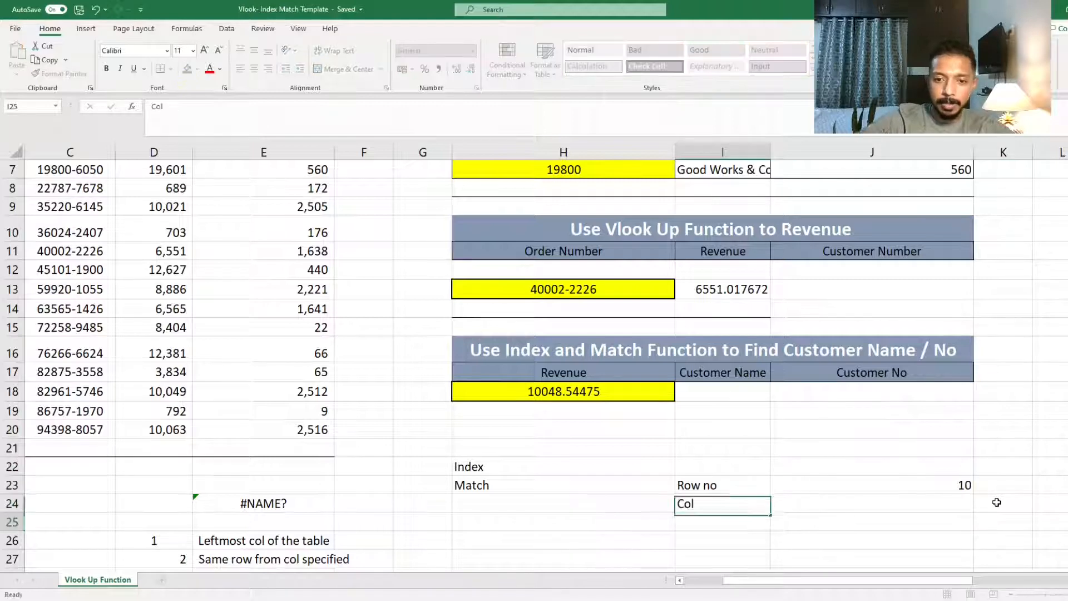
pyautogui.press('Return')
# Enter 4 as the column number in J24 beside the Col label.
pyautogui.press('Up')
pyautogui.press('Right')
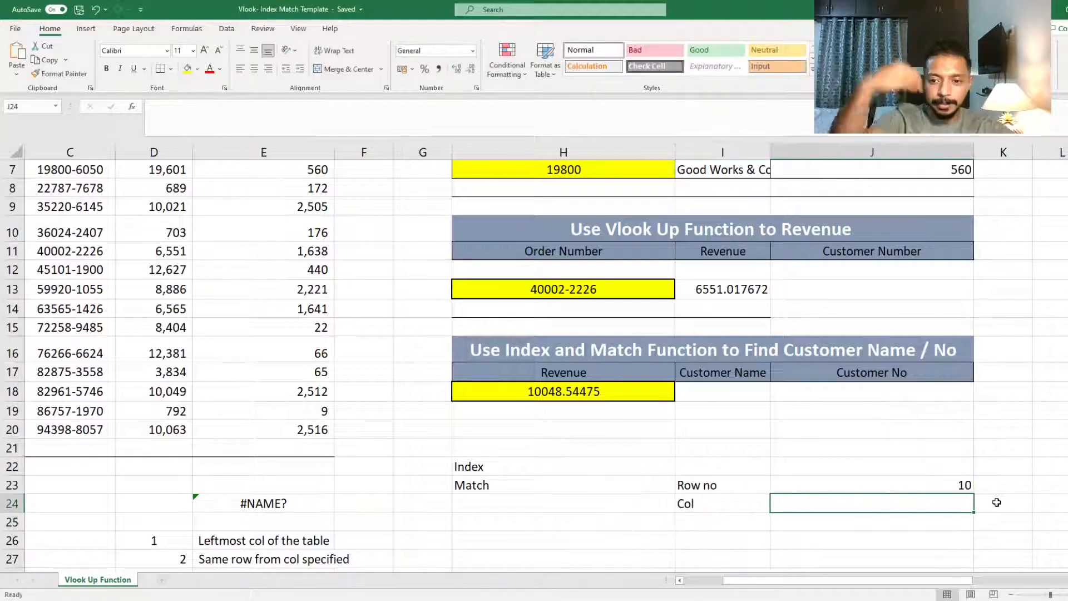
pyautogui.write('4')
pyautogui.press('Return')
pyautogui.press('Up')
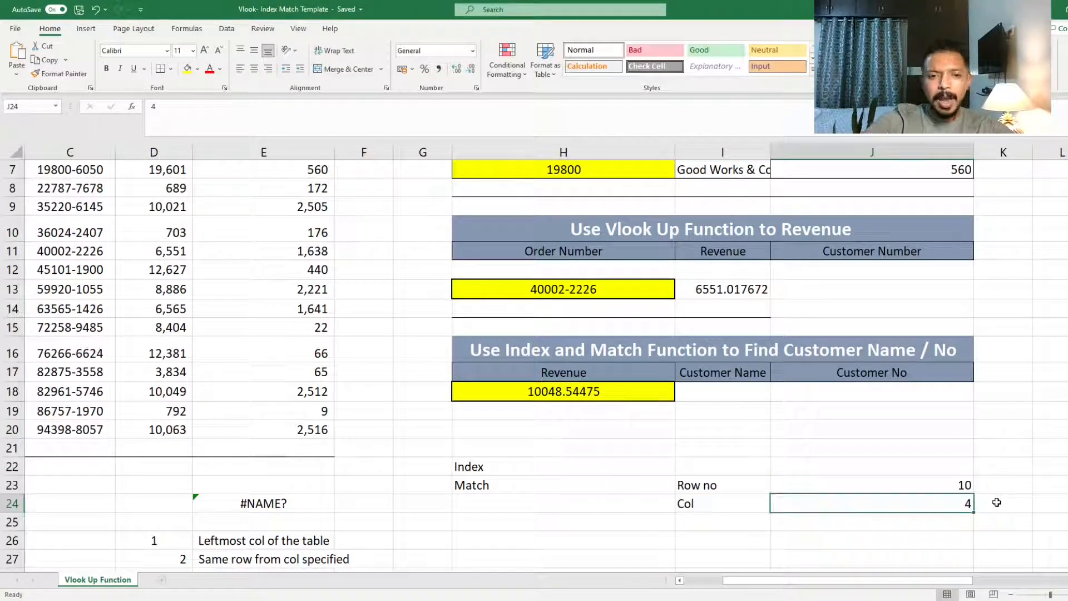
# Trace the revenue from I13 down the sales table's Revenue column and across its row towards the customer details.
pyautogui.click(855, 286)
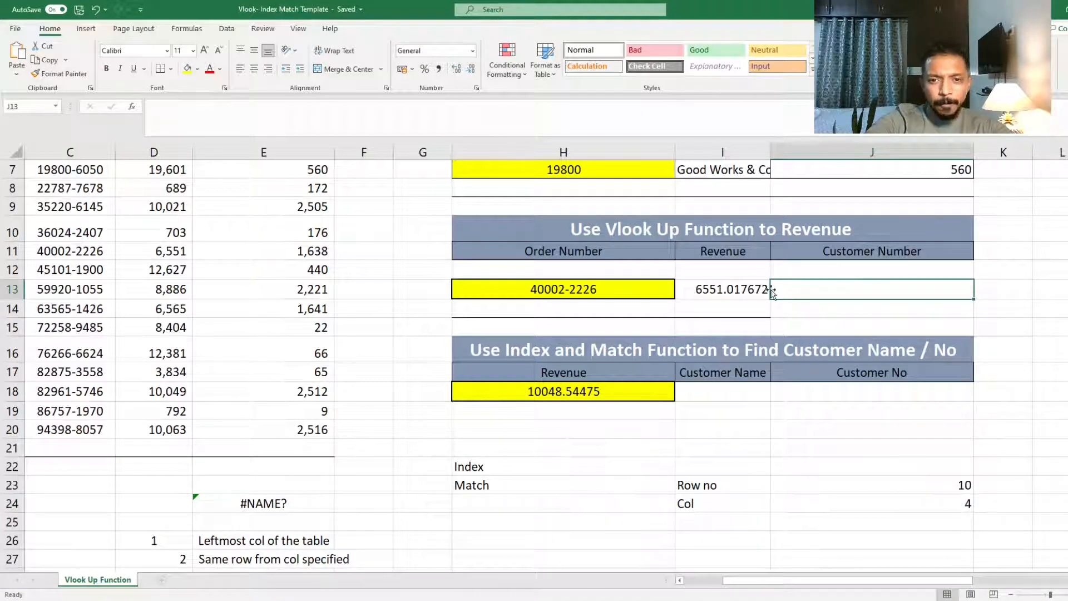
pyautogui.click(730, 293)
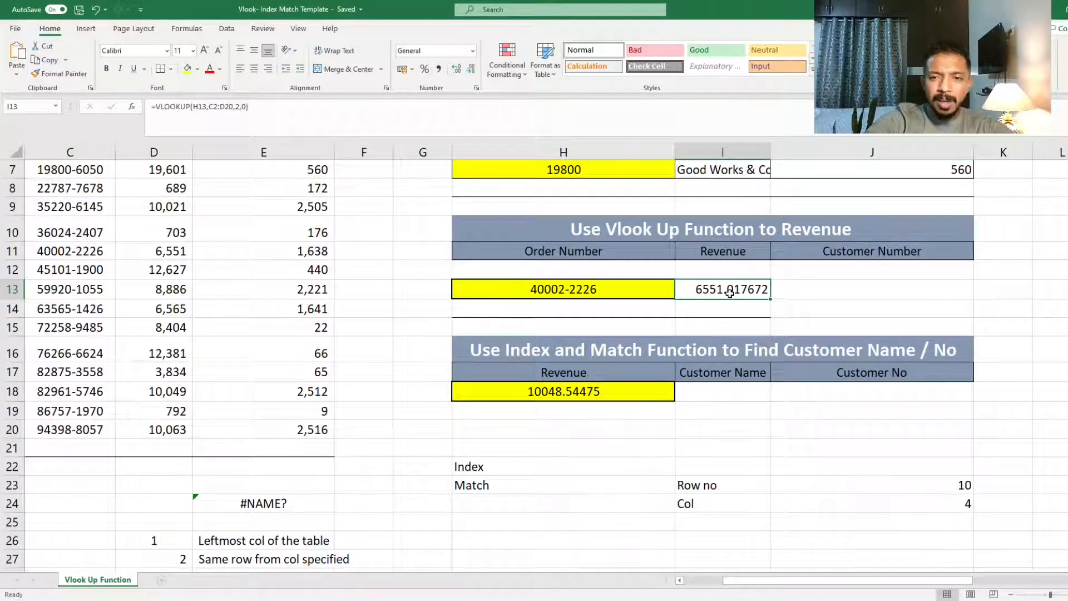
pyautogui.scroll(2, 729, 293)
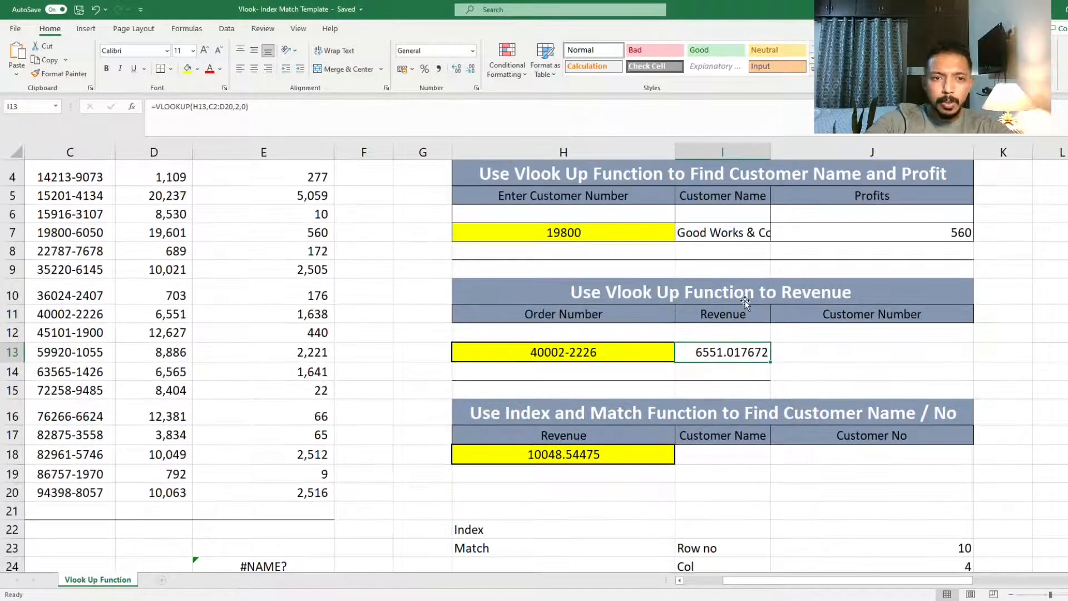
pyautogui.click(167, 186)
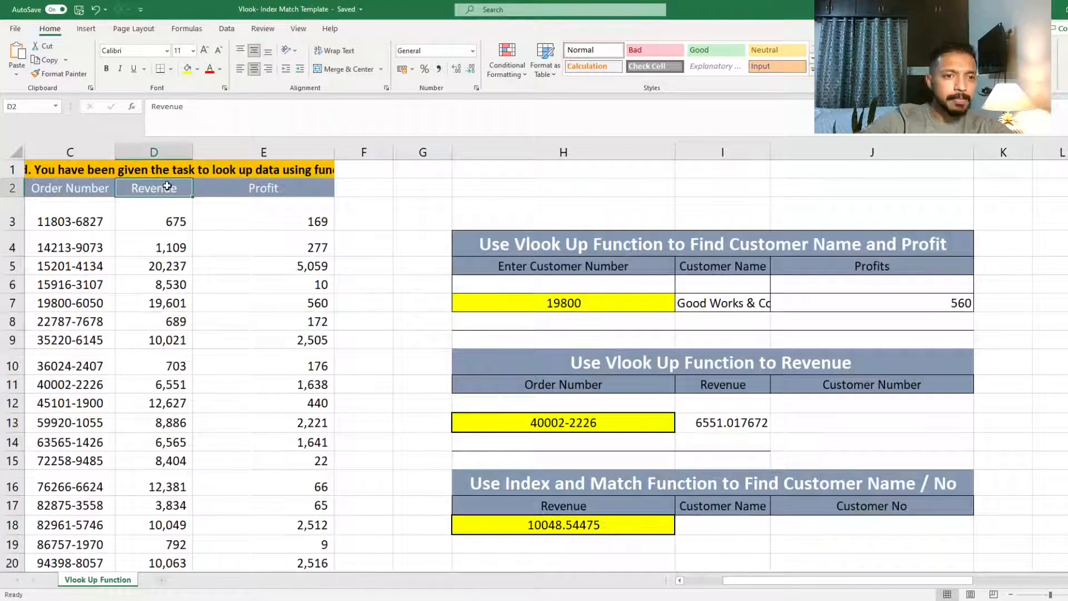
pyautogui.press('Down')
pyautogui.press('Down')
pyautogui.press('Down')
pyautogui.press('Down')
pyautogui.press('Down')
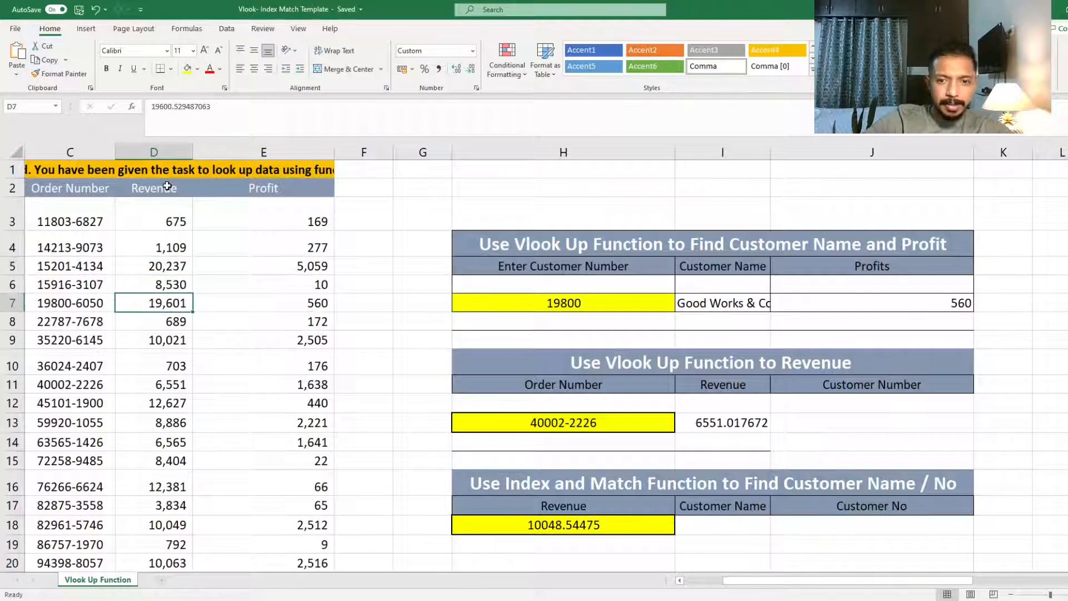
pyautogui.press('Down')
pyautogui.press('Down')
pyautogui.press('Down')
pyautogui.press('Down')
pyautogui.press('Down')
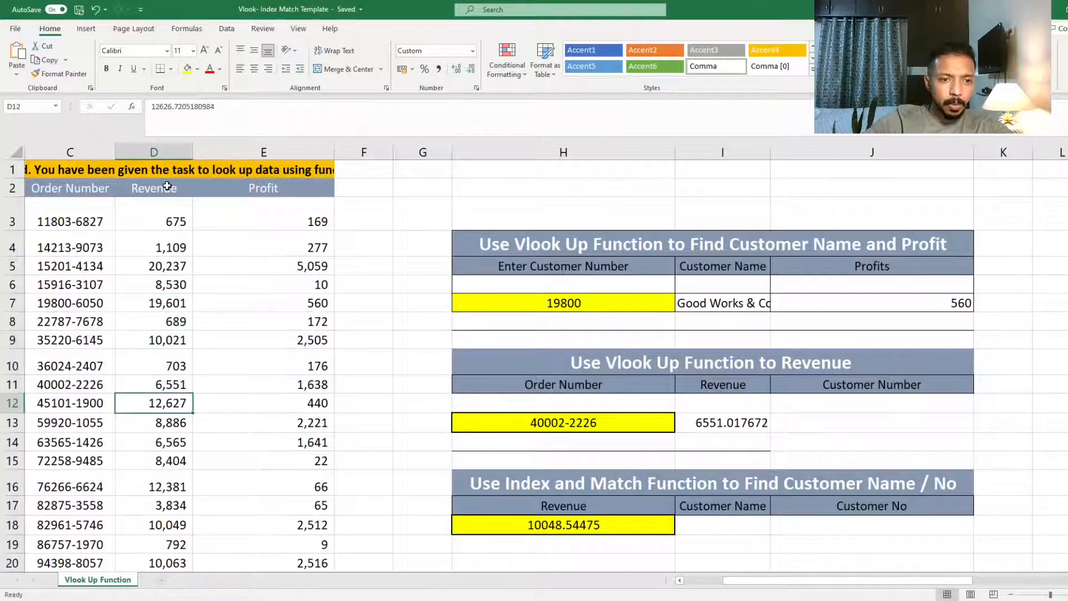
pyautogui.press('Up')
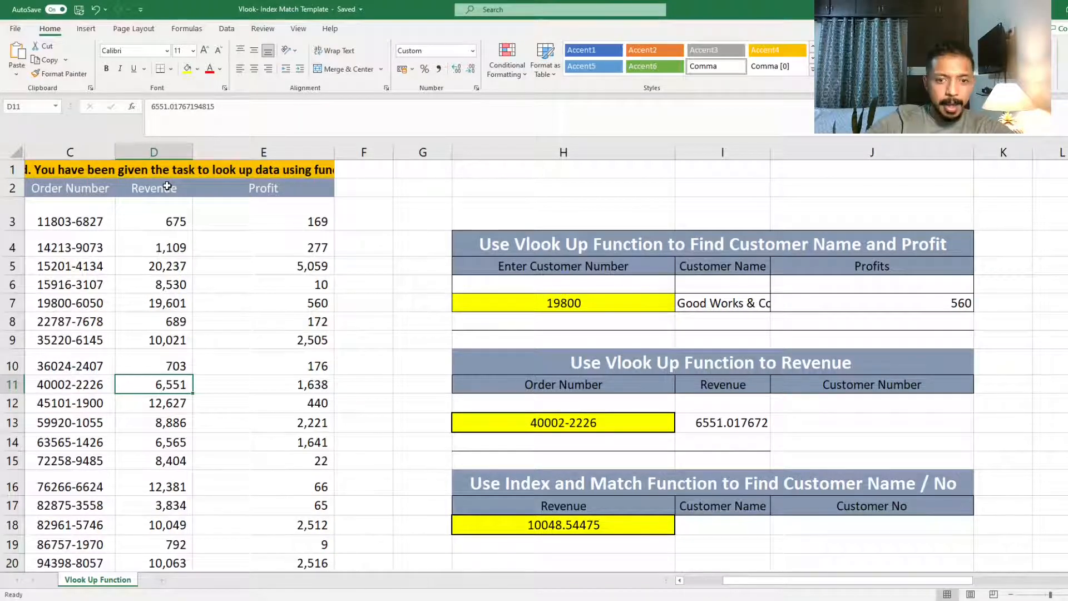
pyautogui.press('Left')
pyautogui.press('Left')
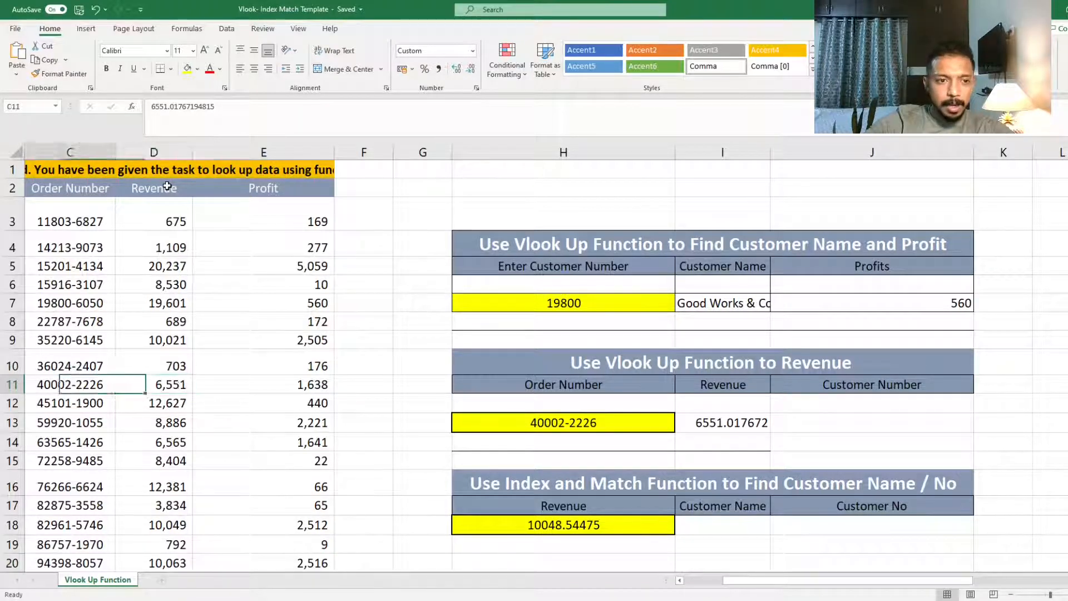
# Highlight the customer number in A11 with yellow fill, in the same row as the matched revenue.
pyautogui.press('Left')
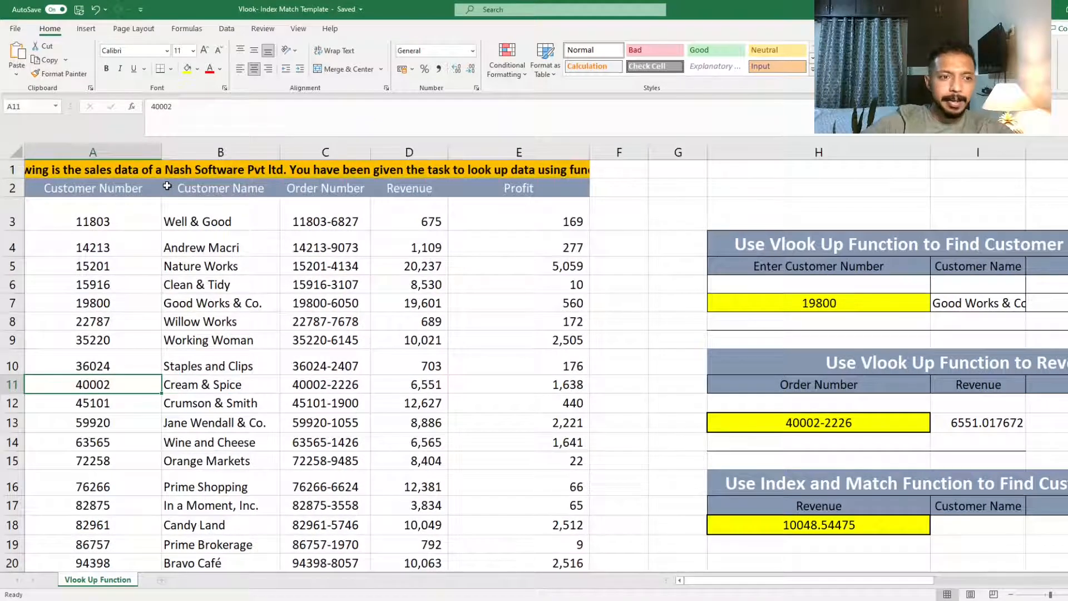
pyautogui.click(187, 68)
pyautogui.click(435, 383)
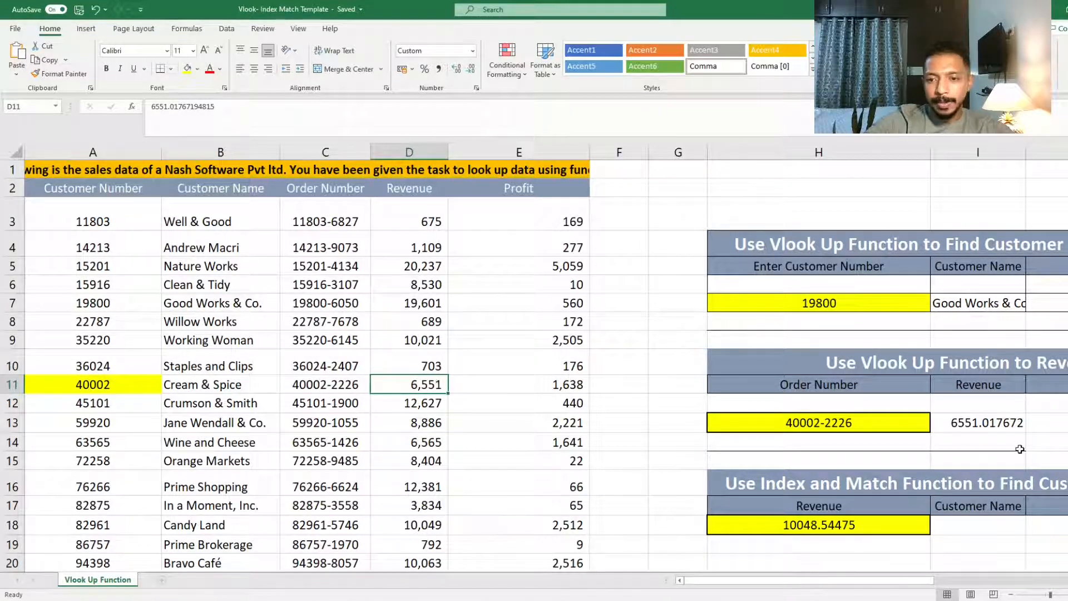
# Start an INDEX formula in I22 beside the Index label, using the sales table A2:E20 with its headers as the array.
pyautogui.click(1003, 438)
pyautogui.press('Down')
pyautogui.hscroll(2, 1003, 438)
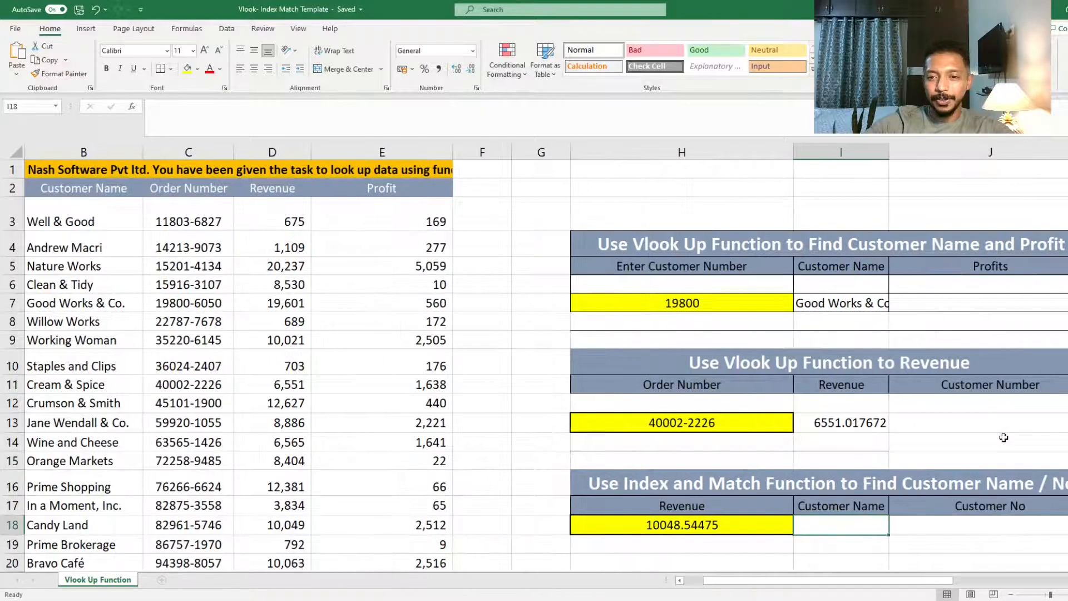
pyautogui.press('Down')
pyautogui.press('Down')
pyautogui.press('Down')
pyautogui.press('Down')
pyautogui.press('Down')
pyautogui.press('Down')
pyautogui.press('Down')
pyautogui.press('Down')
pyautogui.press('Down')
pyautogui.press('Up')
pyautogui.press('Up')
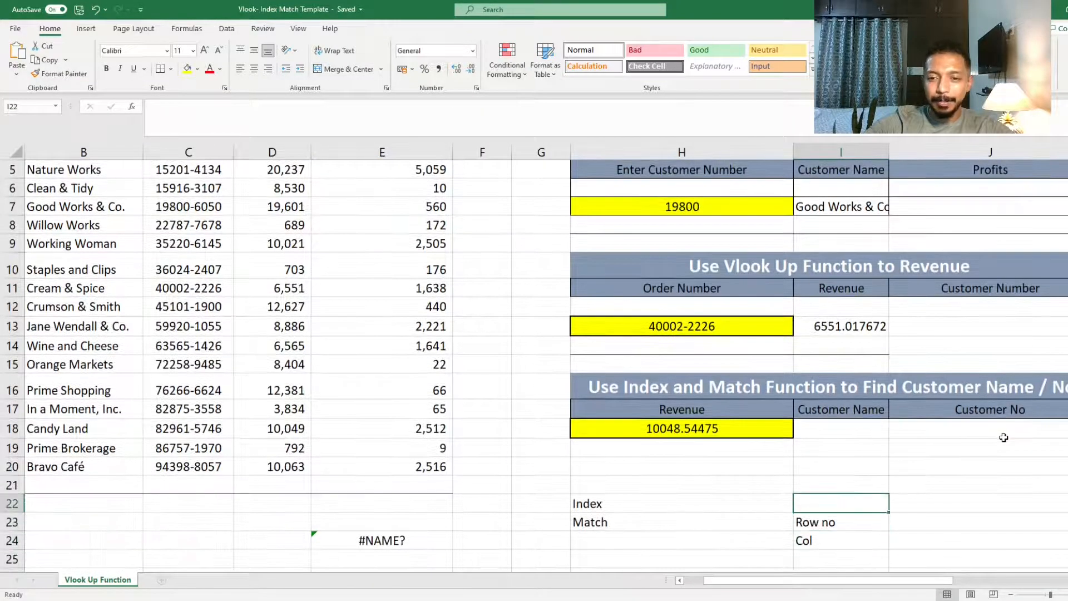
pyautogui.write('=index(')
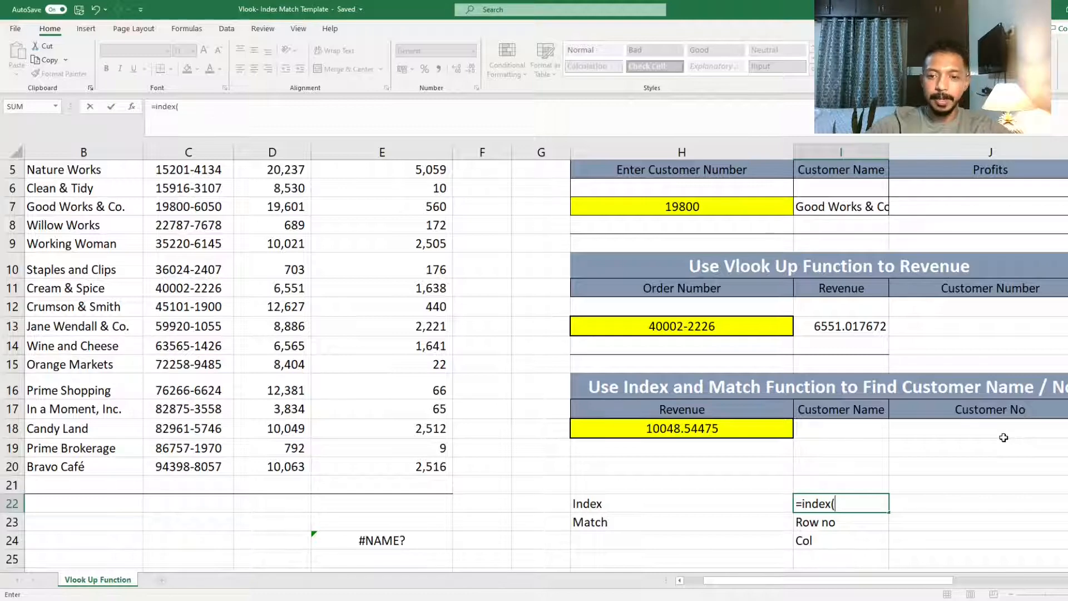
pyautogui.press('Left')
pyautogui.press('Left')
pyautogui.press('Left')
pyautogui.press('Left')
pyautogui.press('Left')
pyautogui.press('Left')
pyautogui.press('Left')
pyautogui.press('Left')
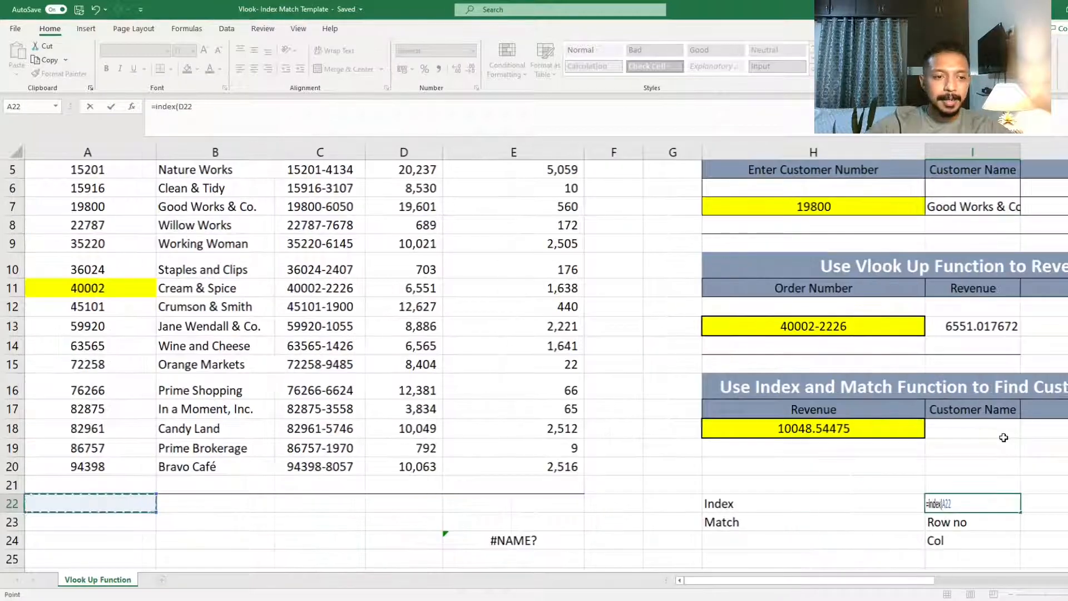
pyautogui.press('Up')
pyautogui.press('Up')
pyautogui.press('Up')
pyautogui.press('Up')
pyautogui.press('Up')
pyautogui.press('Up')
pyautogui.press('Up')
pyautogui.press('Up')
pyautogui.press('Up')
pyautogui.press('Up')
pyautogui.press('Up')
pyautogui.press('Up')
pyautogui.press('Up')
pyautogui.press('Up')
pyautogui.press('Up')
pyautogui.press('Up')
pyautogui.press('Up')
pyautogui.press('Up')
pyautogui.press('Up')
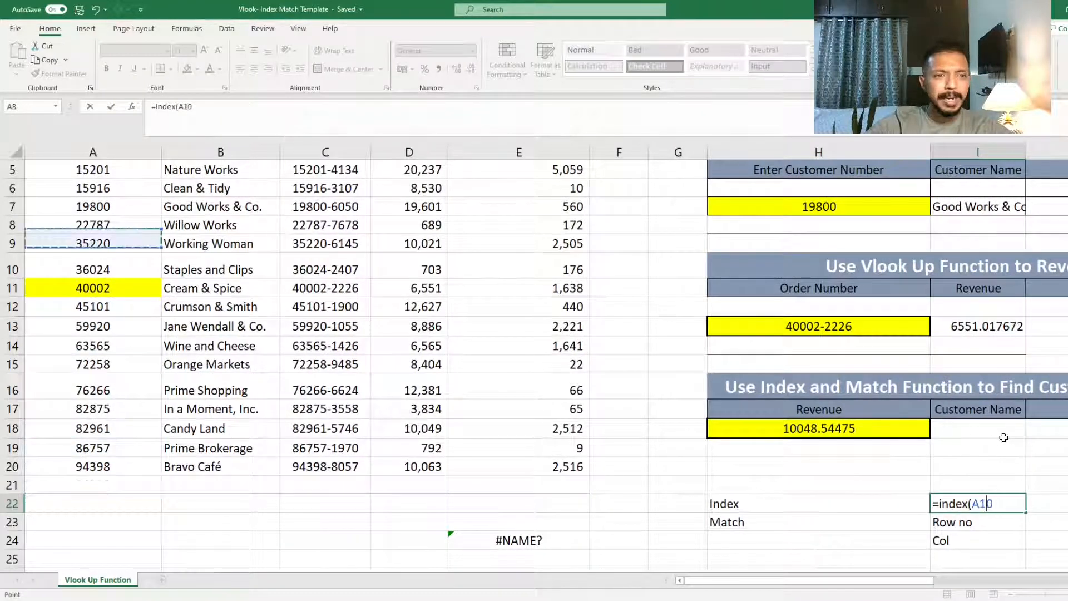
pyautogui.press('Up')
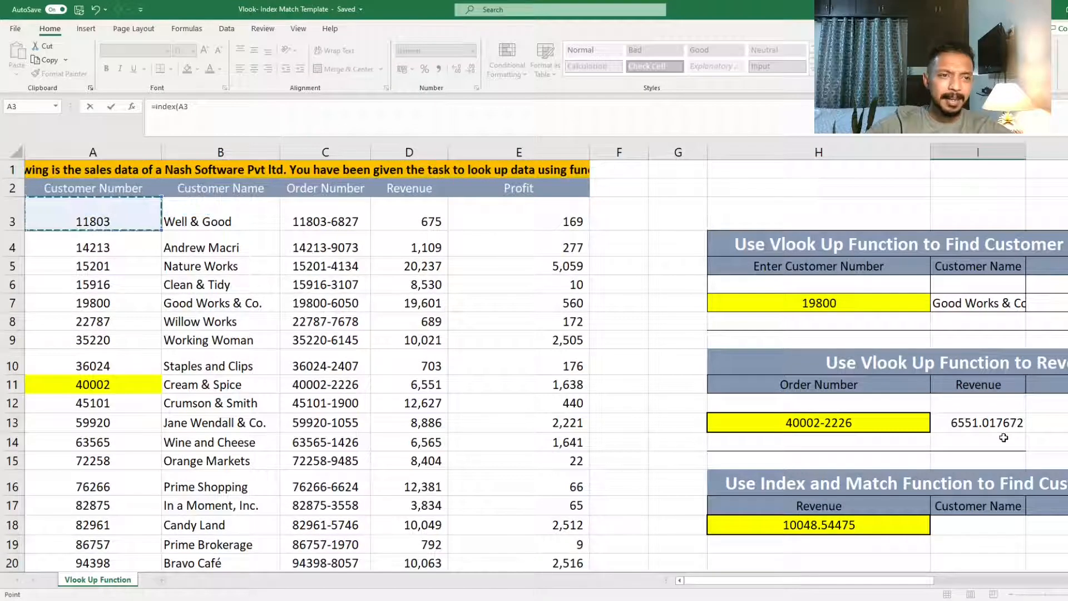
pyautogui.hotkey('shift', 'Right')
pyautogui.hotkey('shift', 'Right')
pyautogui.hotkey('shift', 'Right')
pyautogui.hotkey('shift', 'Right')
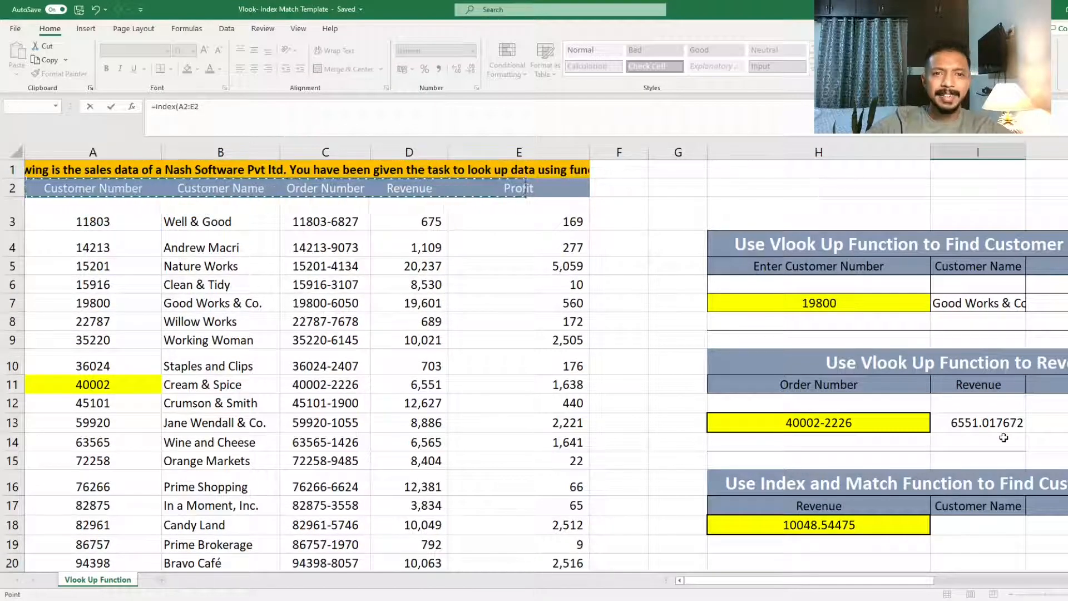
pyautogui.hotkey('ctrl', 'shift', 'Down')
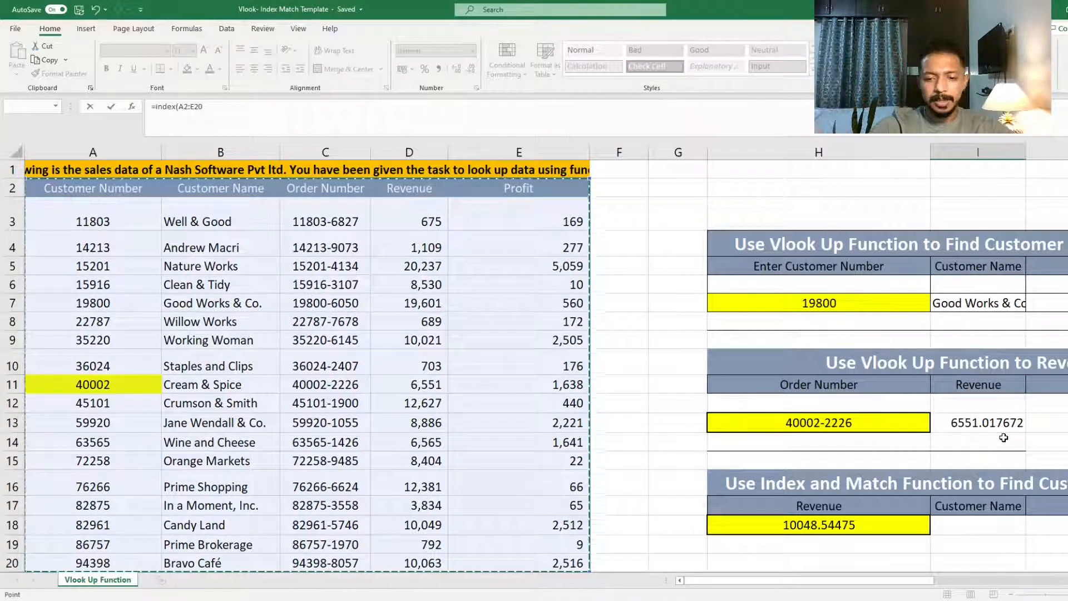
# Complete the INDEX formula in I22 with row number 10 and column number 1, and review it.
pyautogui.write(',1')
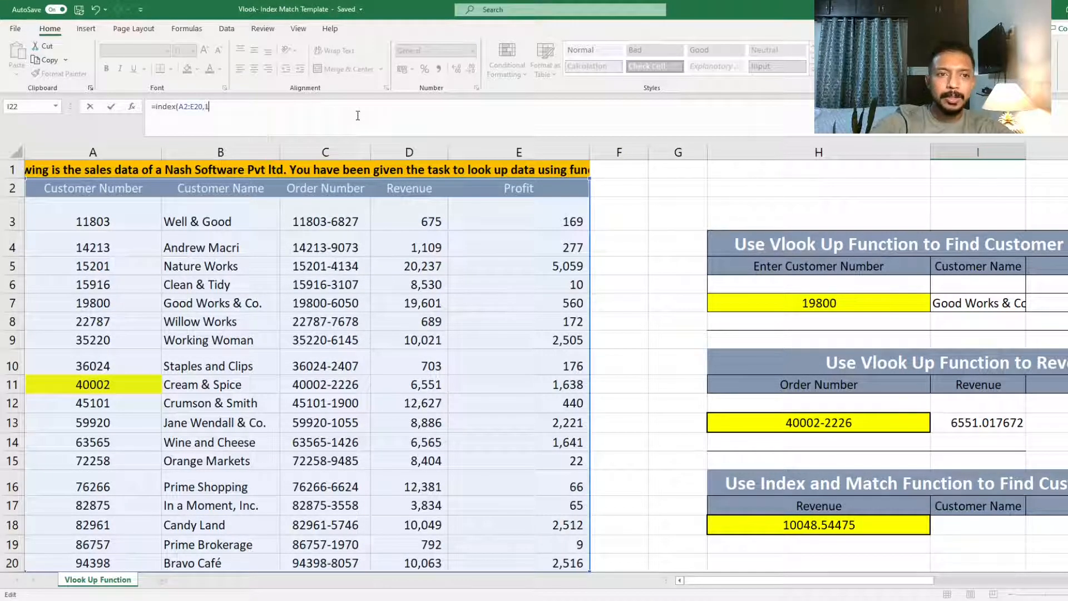
pyautogui.write('0,1')
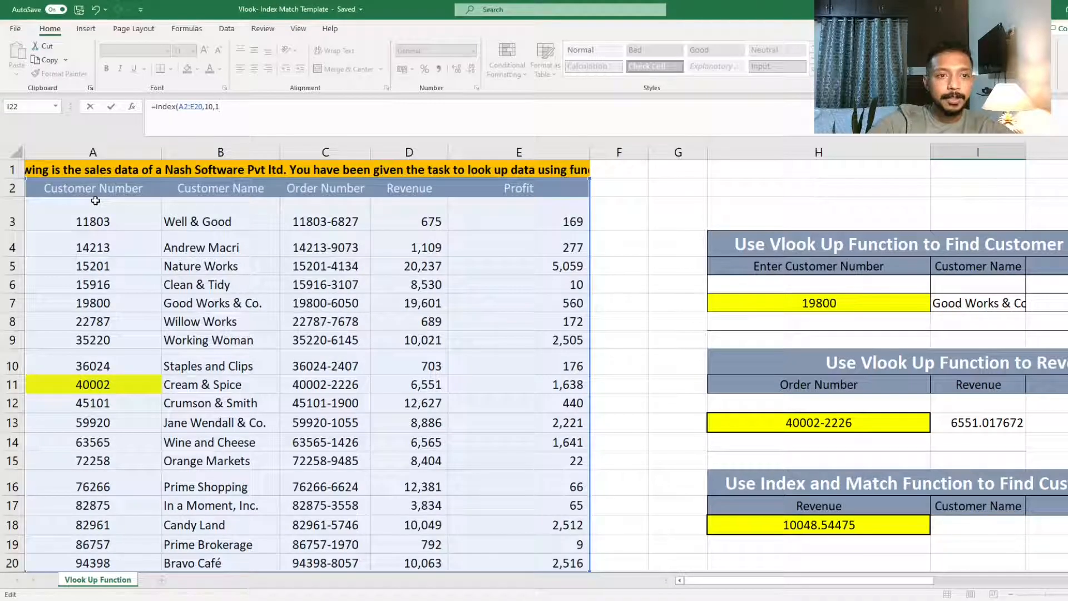
pyautogui.press('Return')
pyautogui.press('Up')
pyautogui.press('Right')
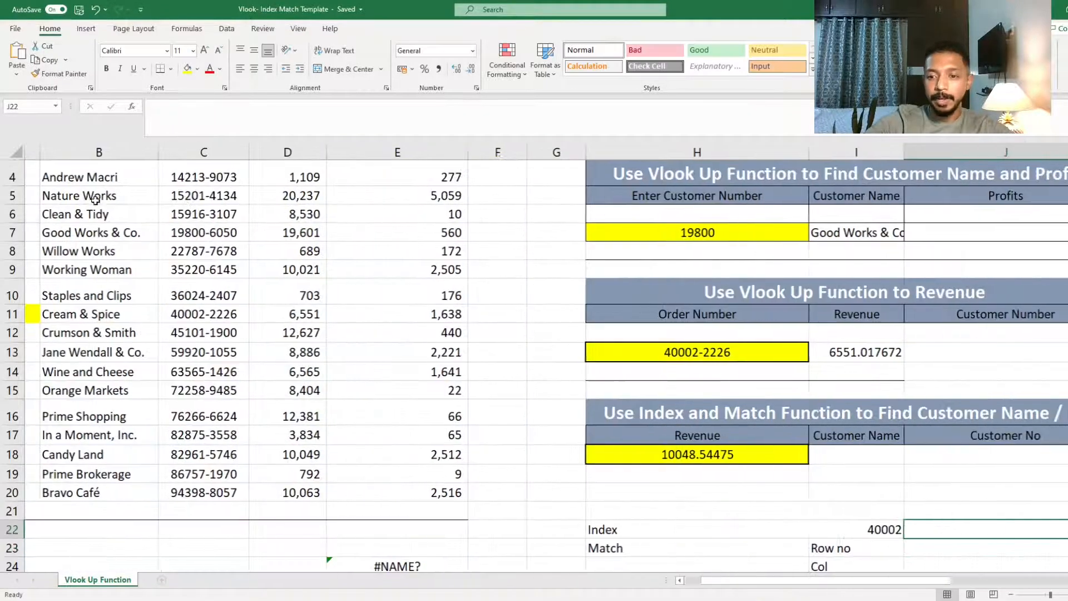
pyautogui.press('Left')
pyautogui.press('F2')
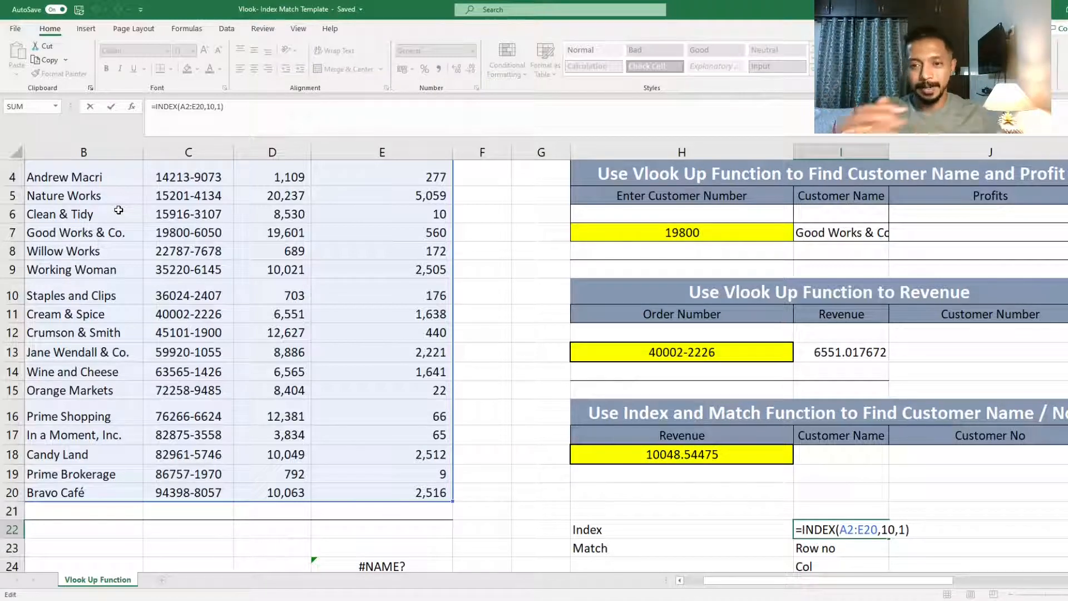
# Start an INDEX formula in J13 under Customer Number, with the sales table A2:E20 as the array.
pyautogui.click(968, 354)
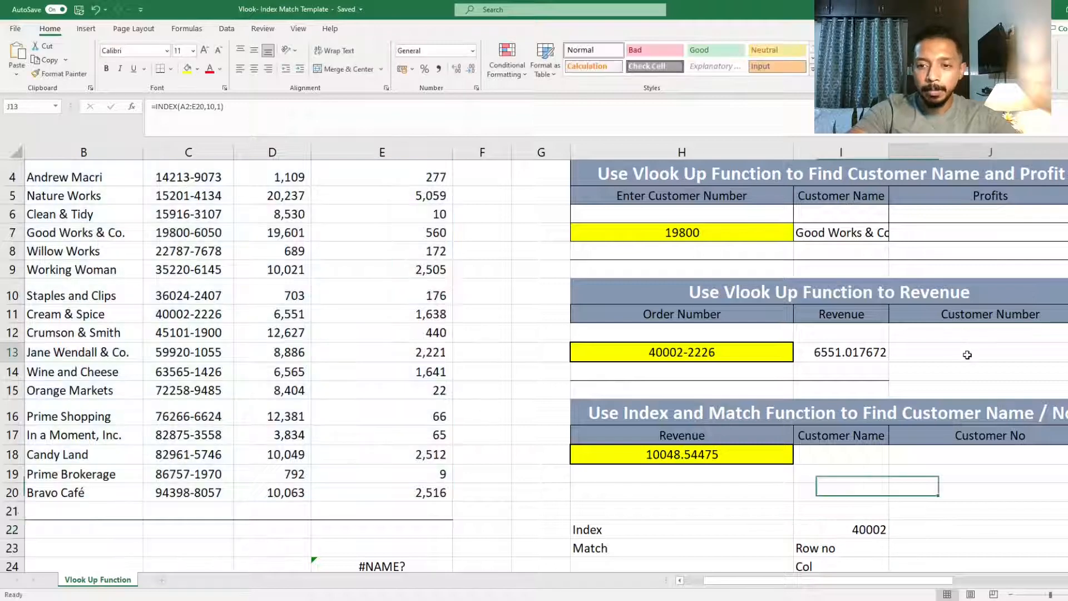
pyautogui.write('=index')
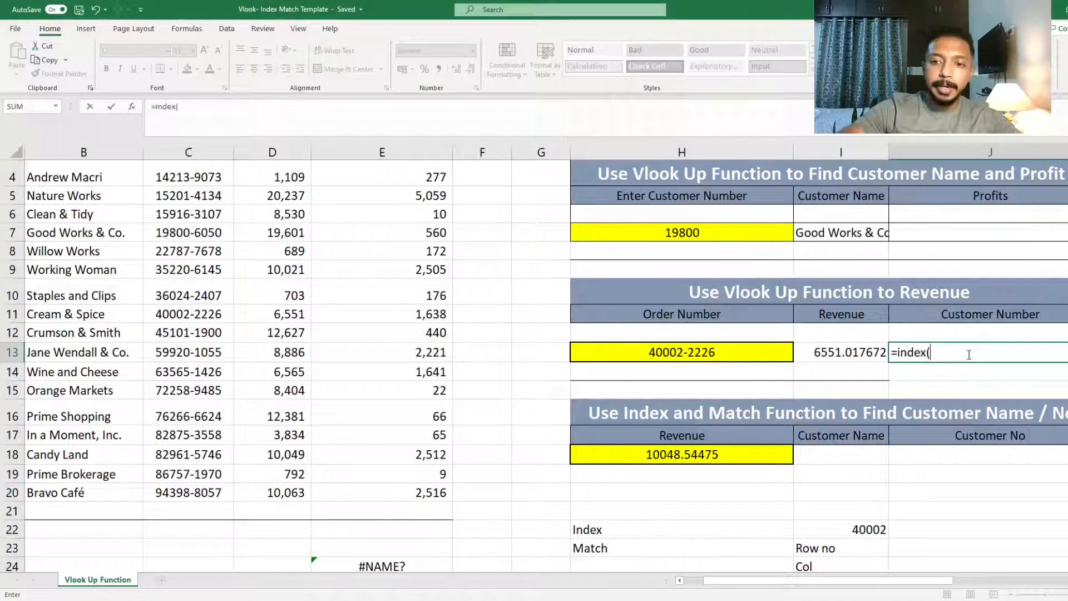
pyautogui.write('(')
pyautogui.press('Left')
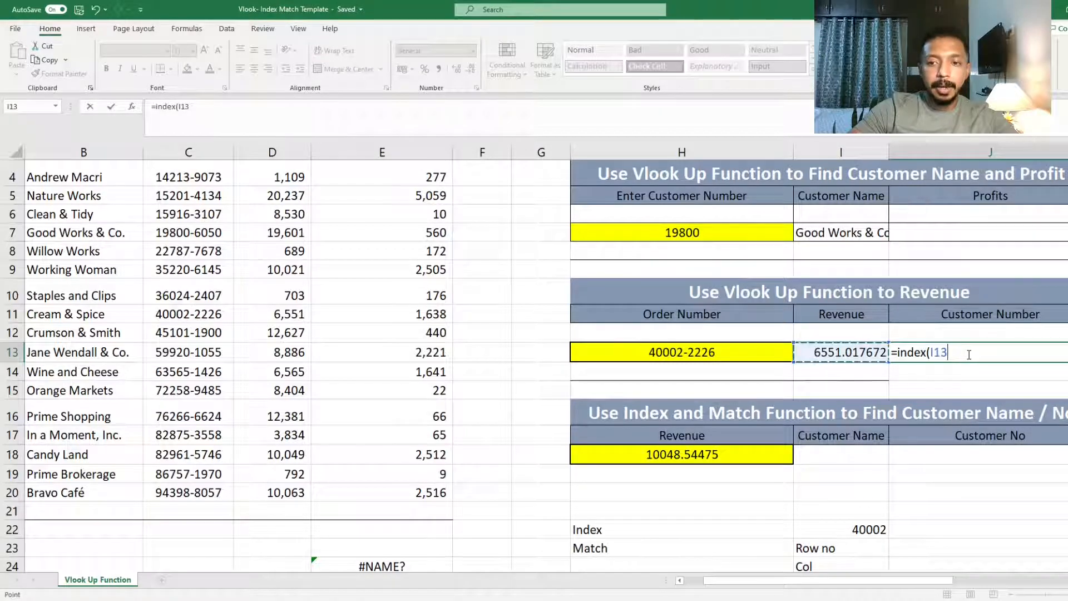
pyautogui.press('Left')
pyautogui.press('Left')
pyautogui.press('Left')
pyautogui.press('Left')
pyautogui.press('Left')
pyautogui.press('Left')
pyautogui.press('Left')
pyautogui.press('Left')
pyautogui.press('Up')
pyautogui.press('Up')
pyautogui.press('Up')
pyautogui.press('Up')
pyautogui.press('Up')
pyautogui.press('Up')
pyautogui.press('Up')
pyautogui.press('Up')
pyautogui.press('Up')
pyautogui.press('Up')
pyautogui.press('Up')
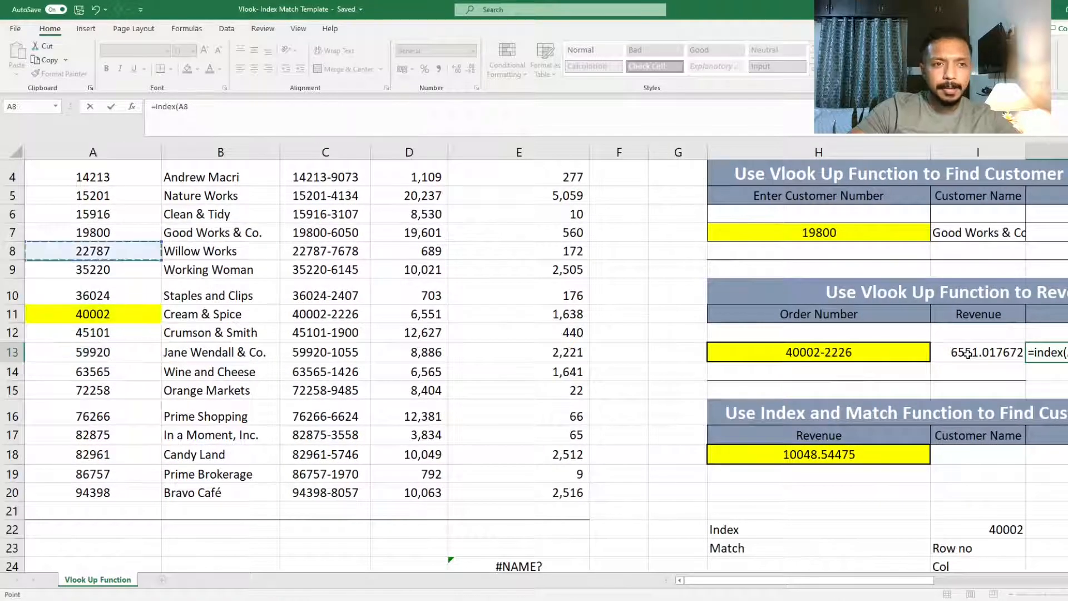
pyautogui.press('Up')
pyautogui.press('Down')
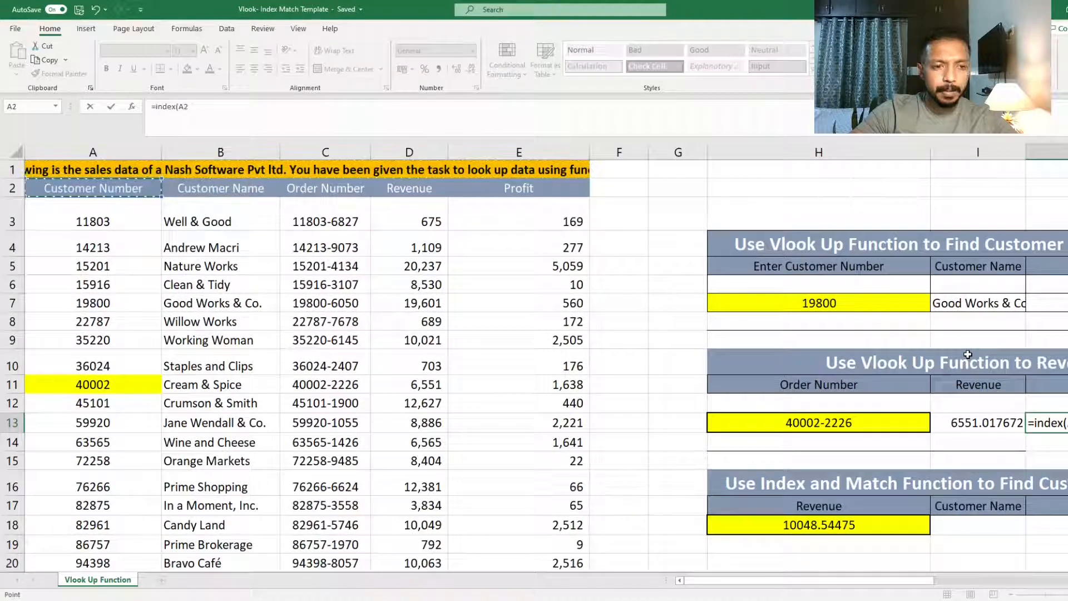
pyautogui.hotkey('ctrl', 'shift', 'Right')
pyautogui.hotkey('ctrl', 'shift', 'Down')
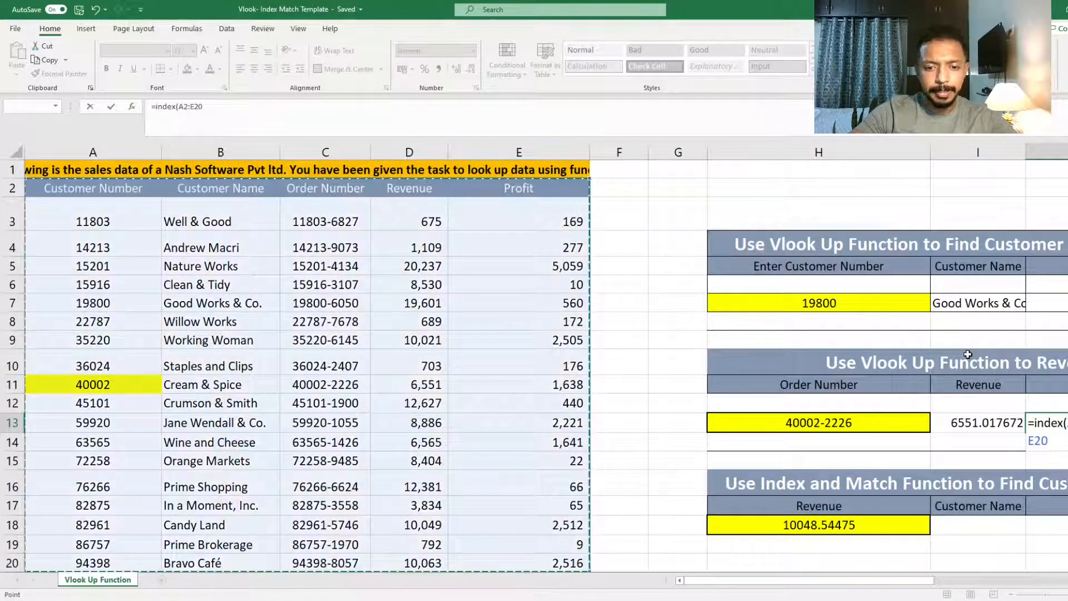
pyautogui.write(',')
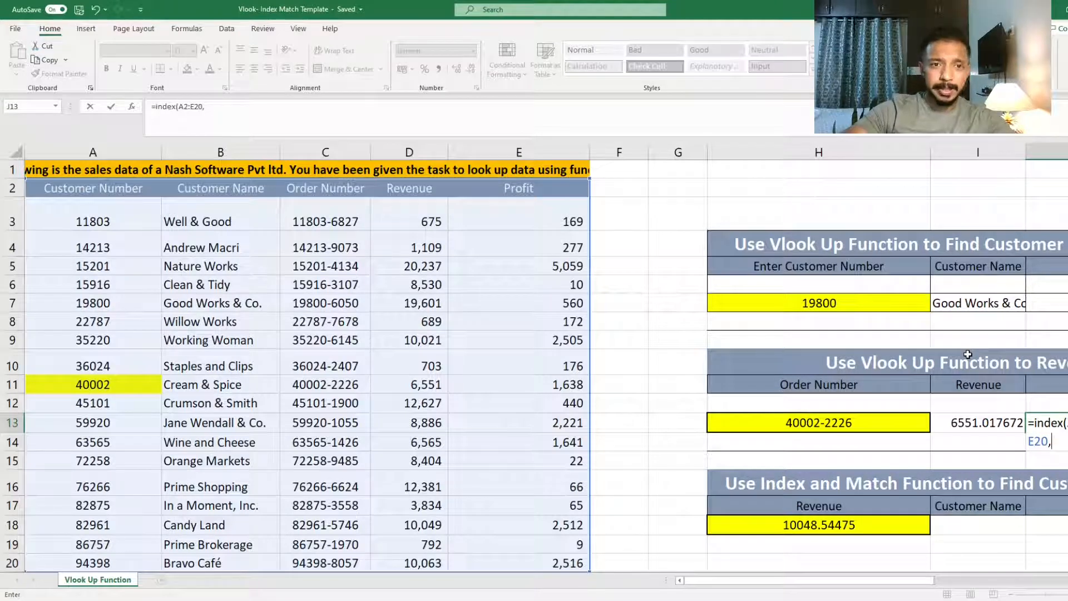
# Nest a MATCH as the INDEX row number in J13, looking up I13 in D2:D20 with exact match 0.
pyautogui.click(444, 116)
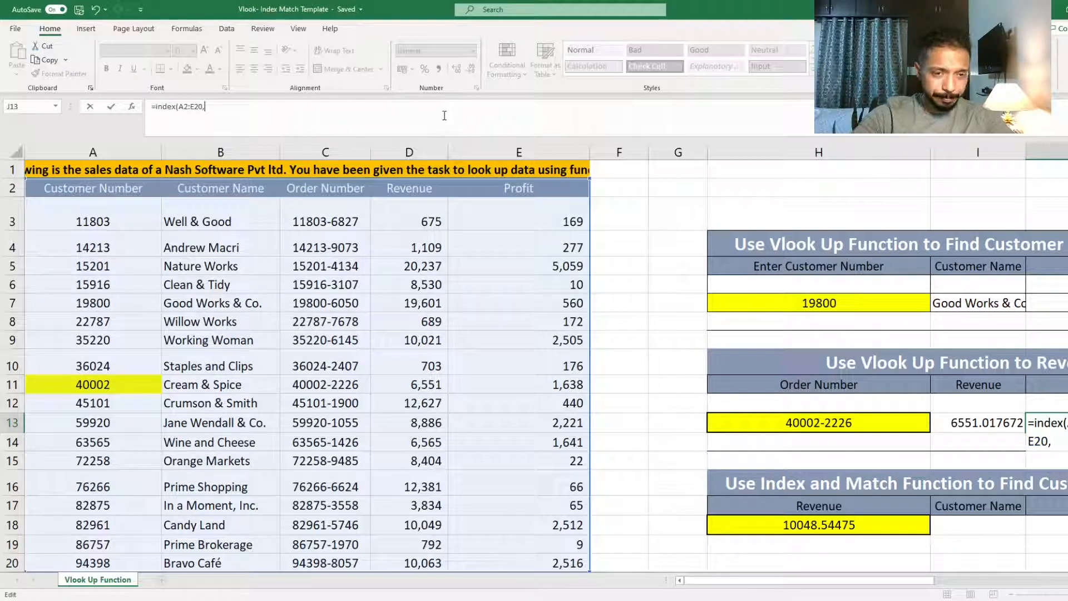
pyautogui.write('match')
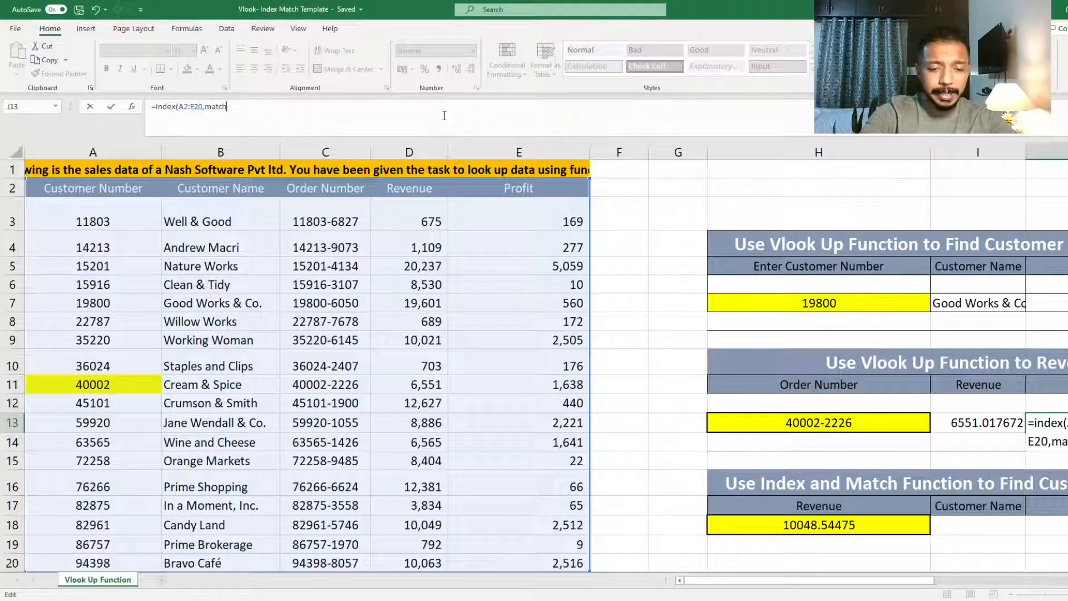
pyautogui.write('(')
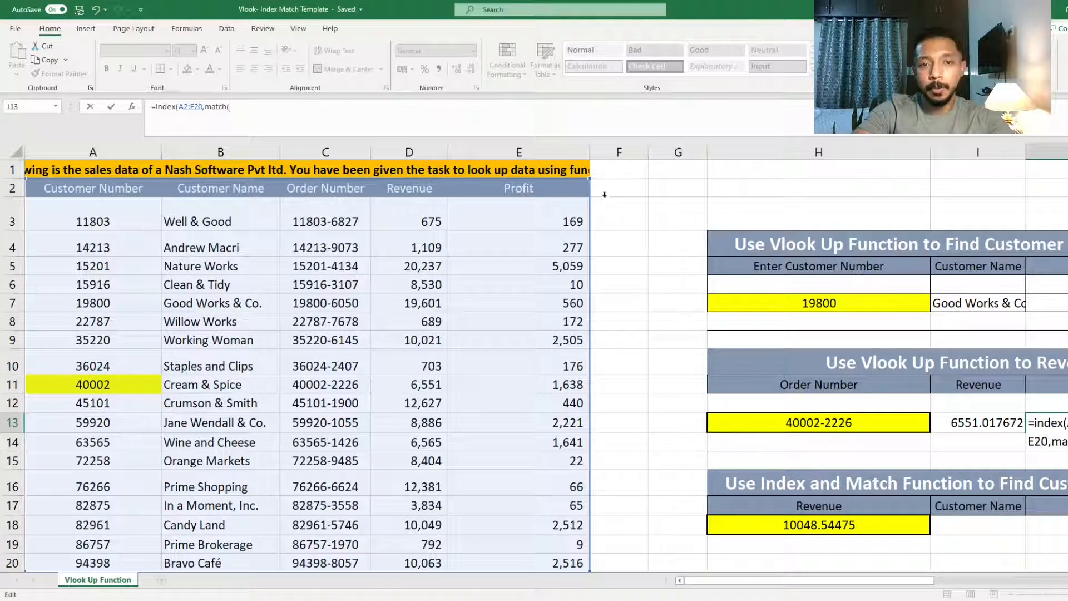
pyautogui.click(962, 417)
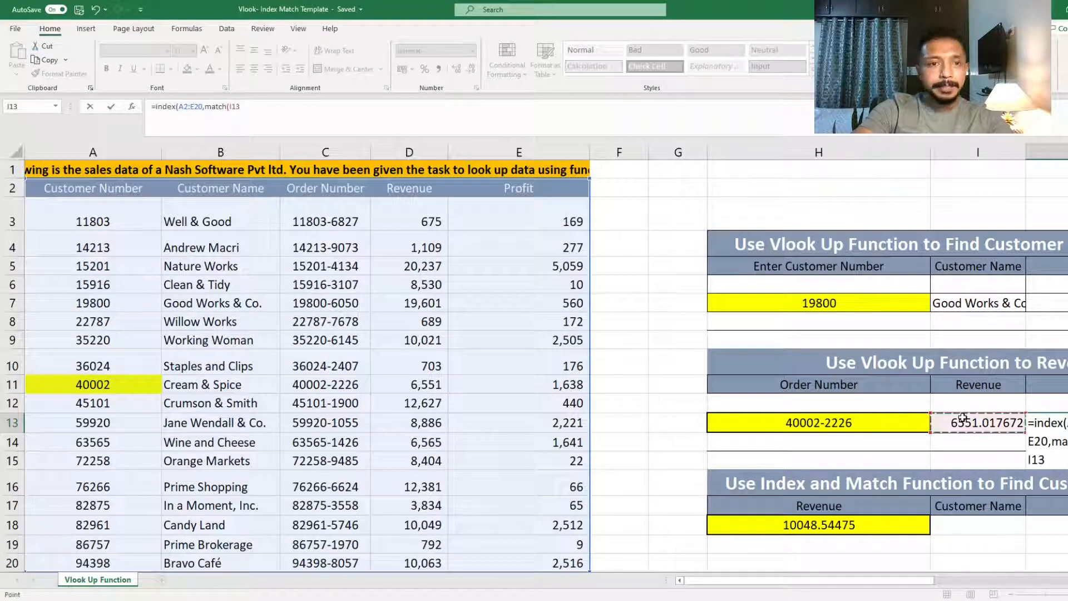
pyautogui.write(',')
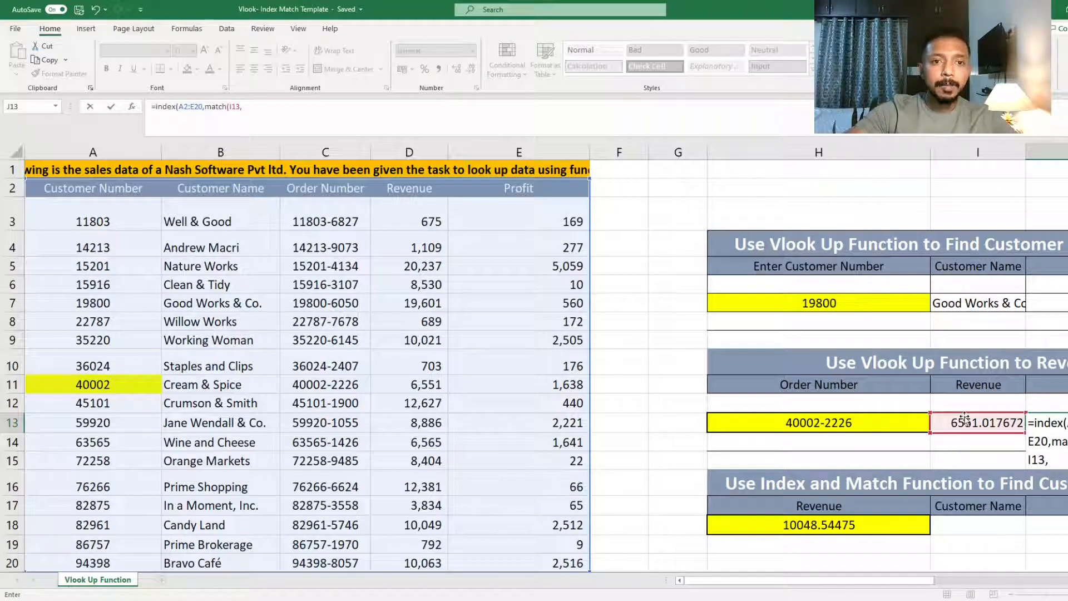
pyautogui.click(402, 191)
pyautogui.hotkey('ctrl', 'shift', 'Down')
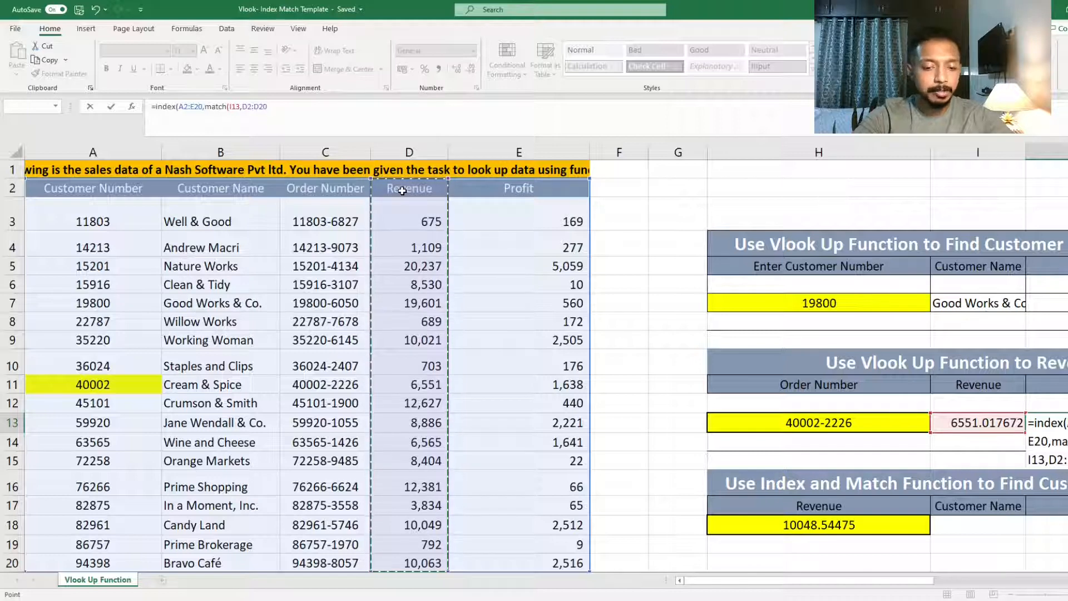
pyautogui.write(',0')
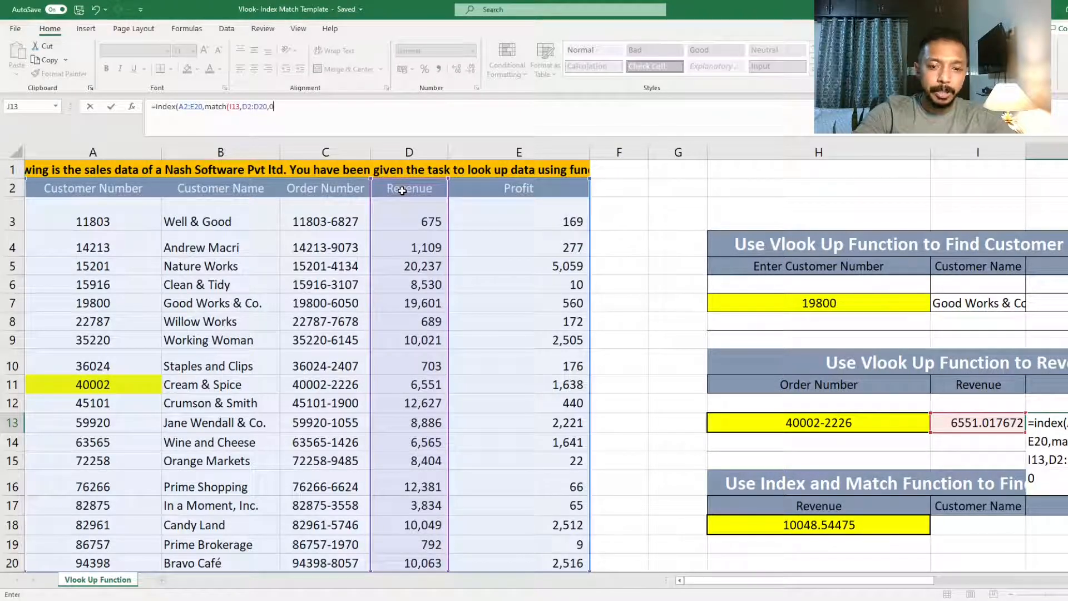
pyautogui.write('),')
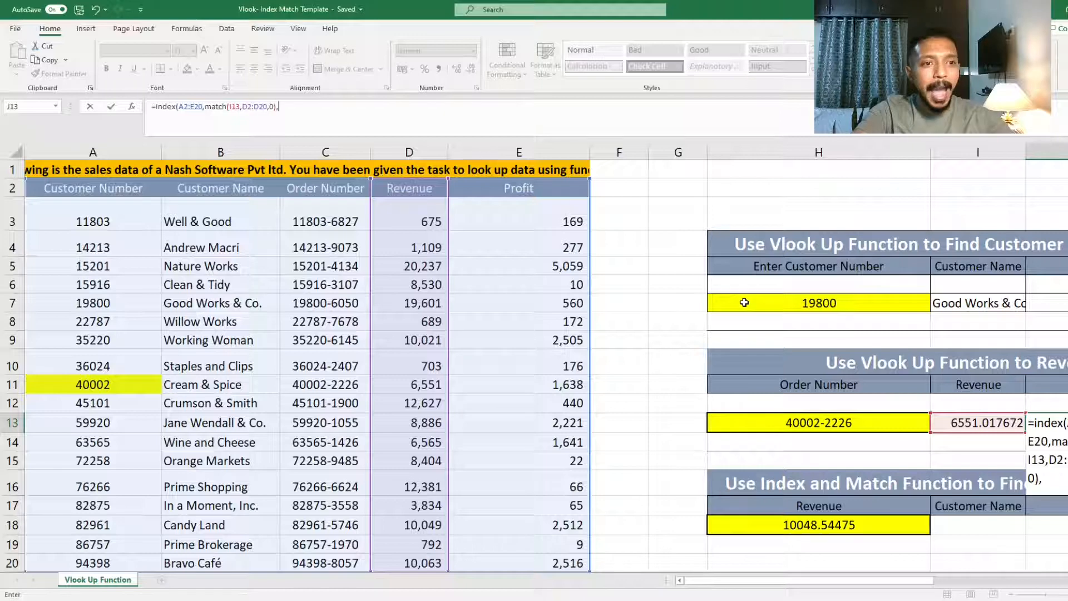
# Finish the J13 formula with column number 1 for the customer number, and review its references.
pyautogui.write('1')
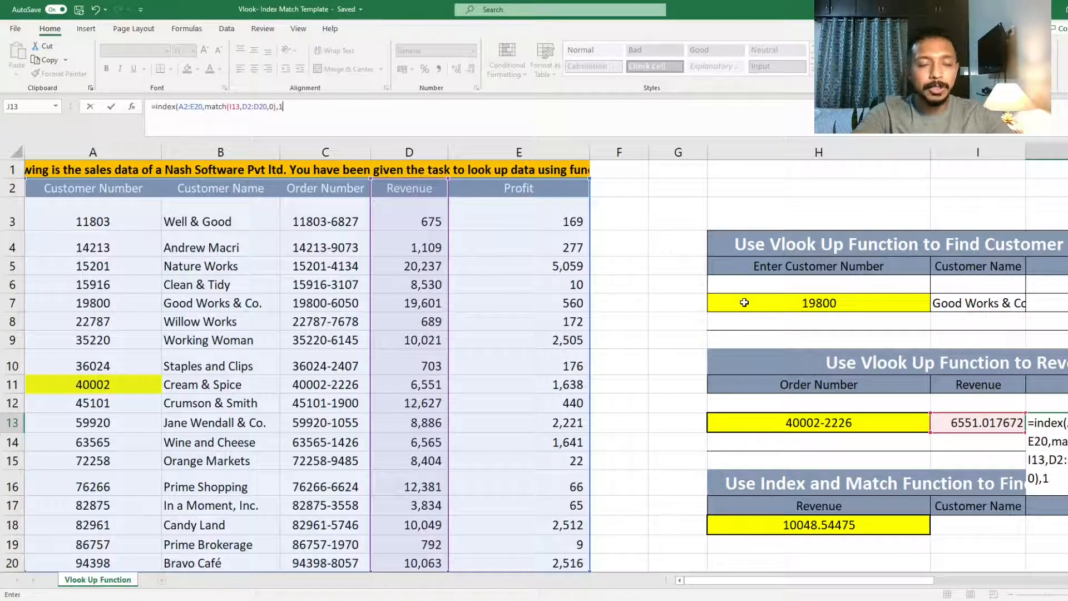
pyautogui.write(')')
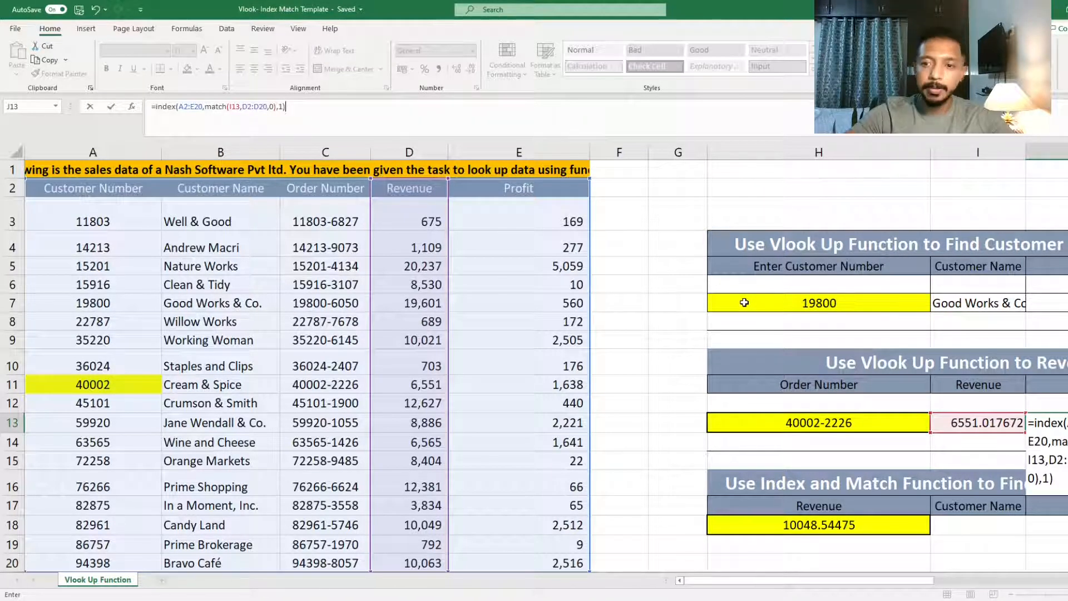
pyautogui.hotkey('ctrl', 'Return')
pyautogui.hscroll(3, 744, 302)
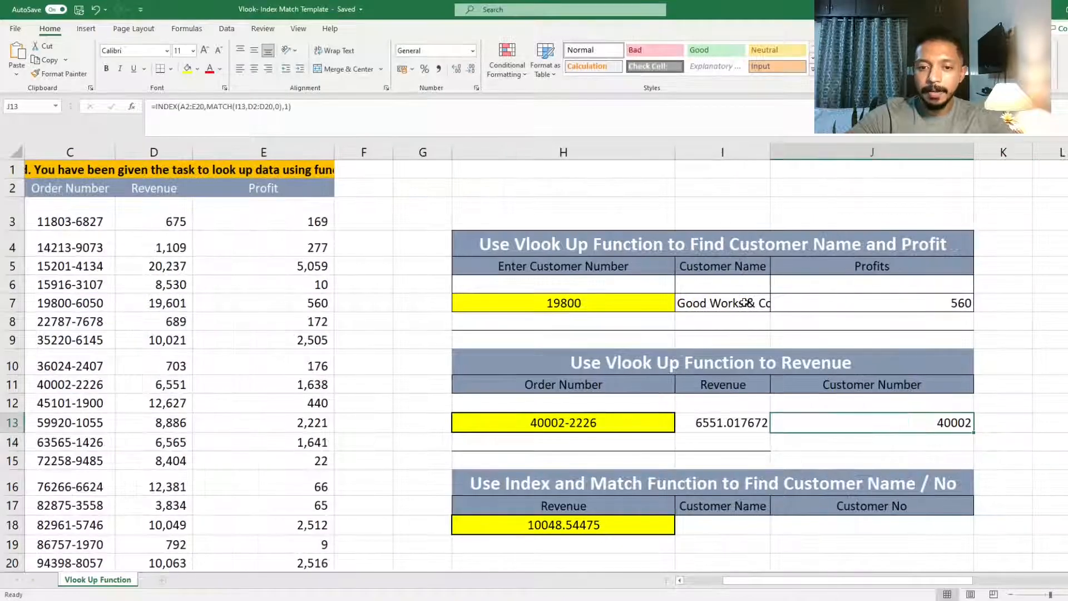
pyautogui.press('F2')
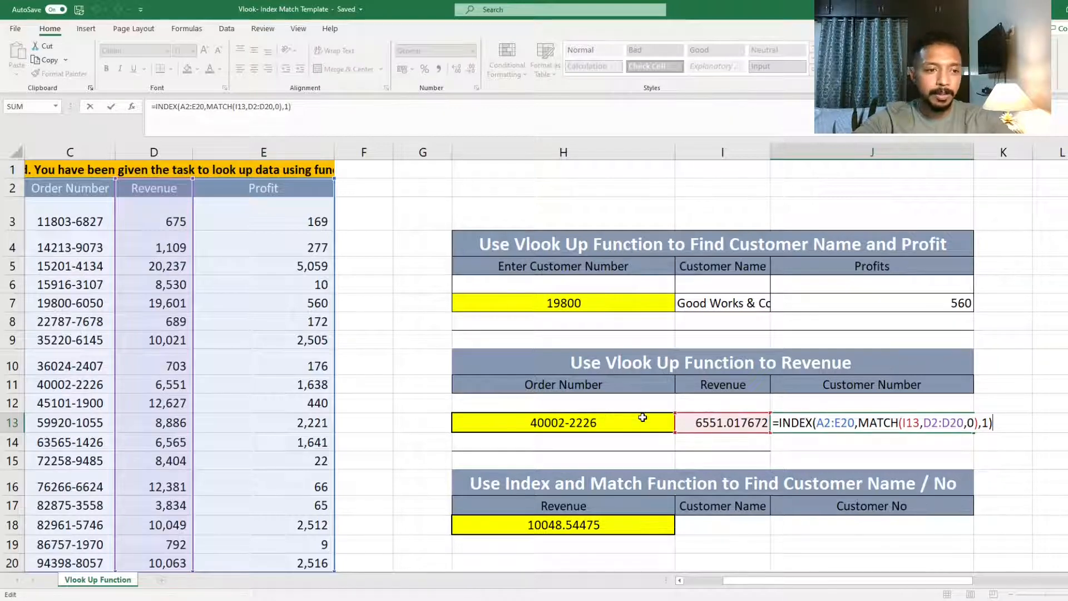
pyautogui.hotkey('ctrl', 'Return')
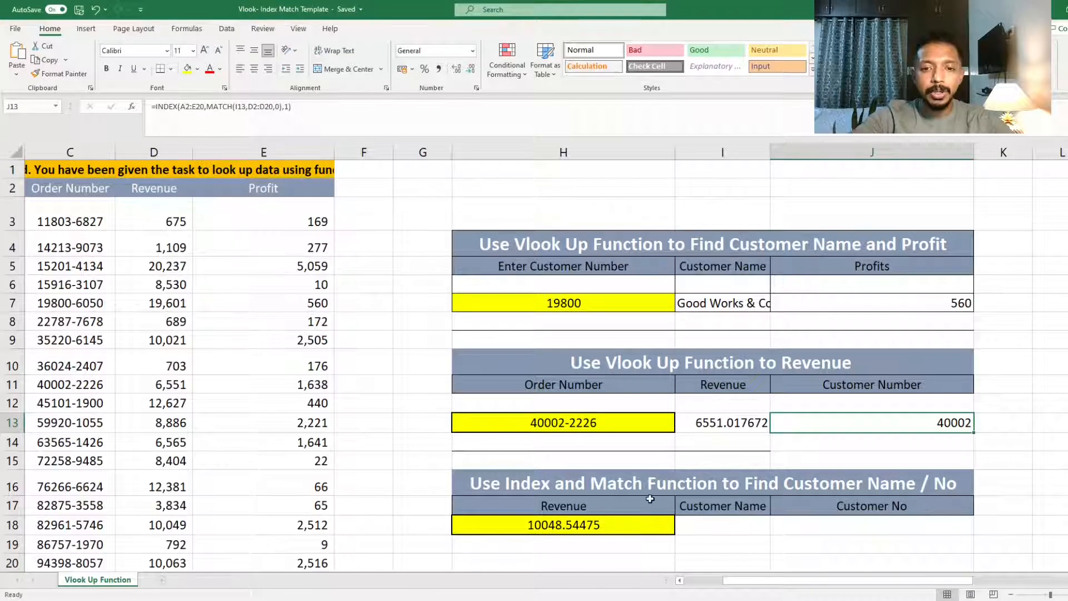
# Select the empty Customer Name and Customer No cells I18:J18 in the Index and Match section.
pyautogui.moveTo(701, 520); pyautogui.dragTo(879, 523)
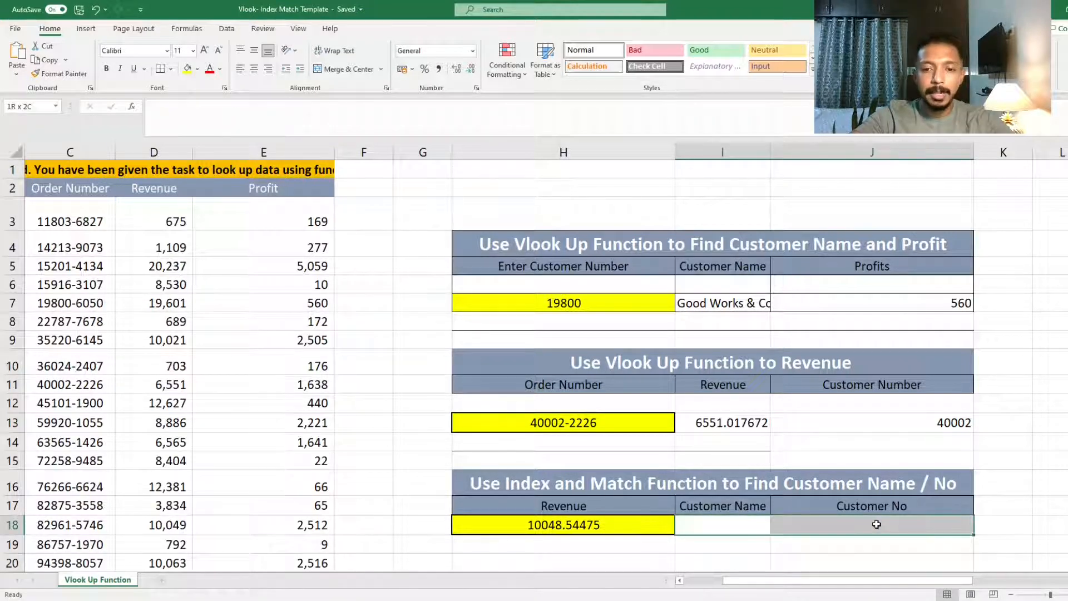